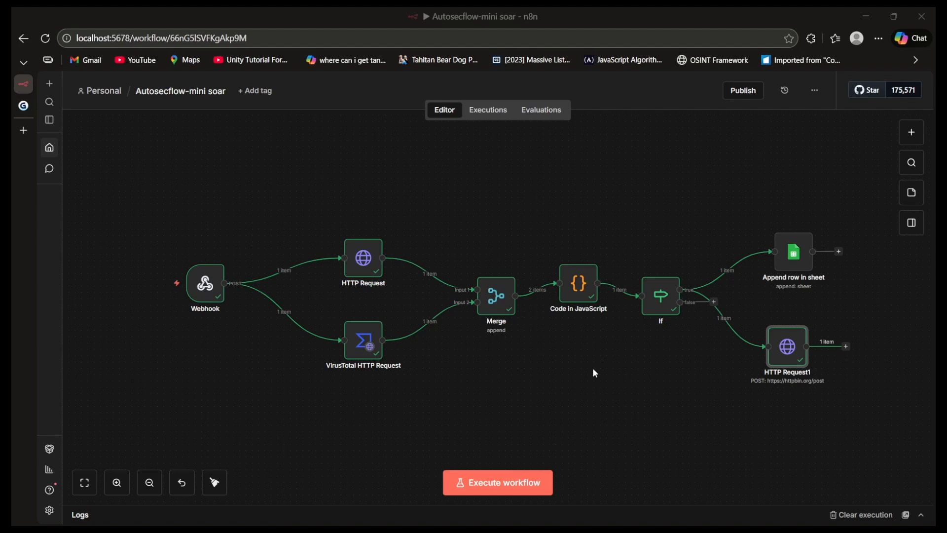
# Step: Open VirusTotal in a new browser tab and view the signed-in account's profile page
pyautogui.click(23, 132)
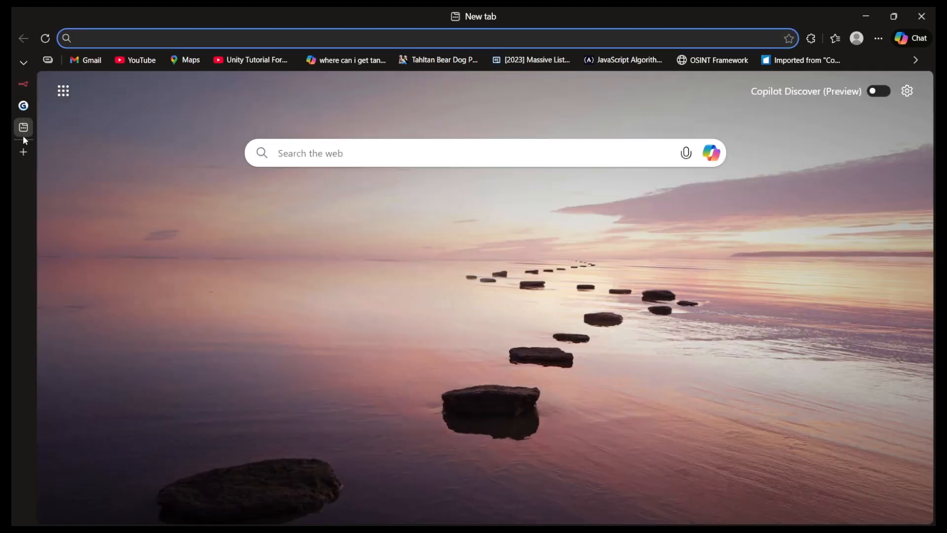
pyautogui.write('vir')
pyautogui.press('Return')
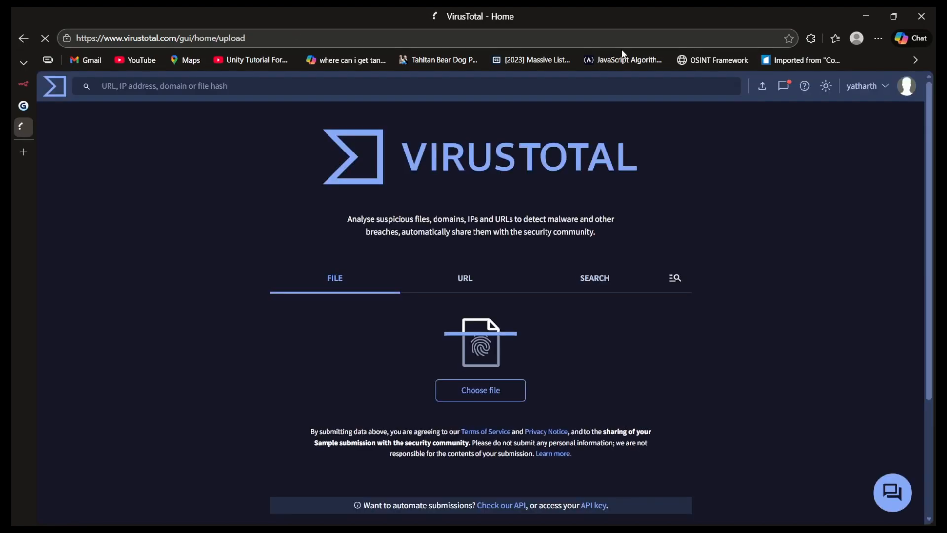
pyautogui.click(863, 86)
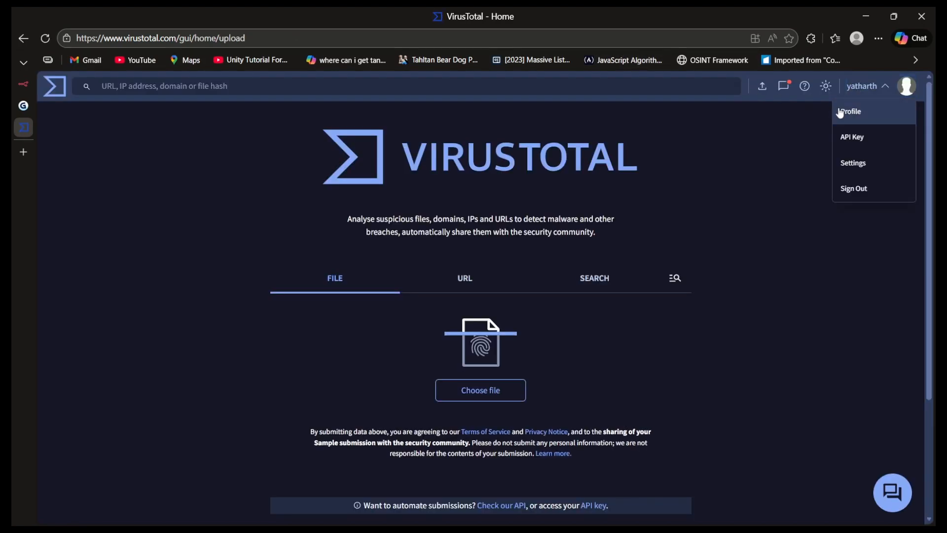
pyautogui.click(848, 109)
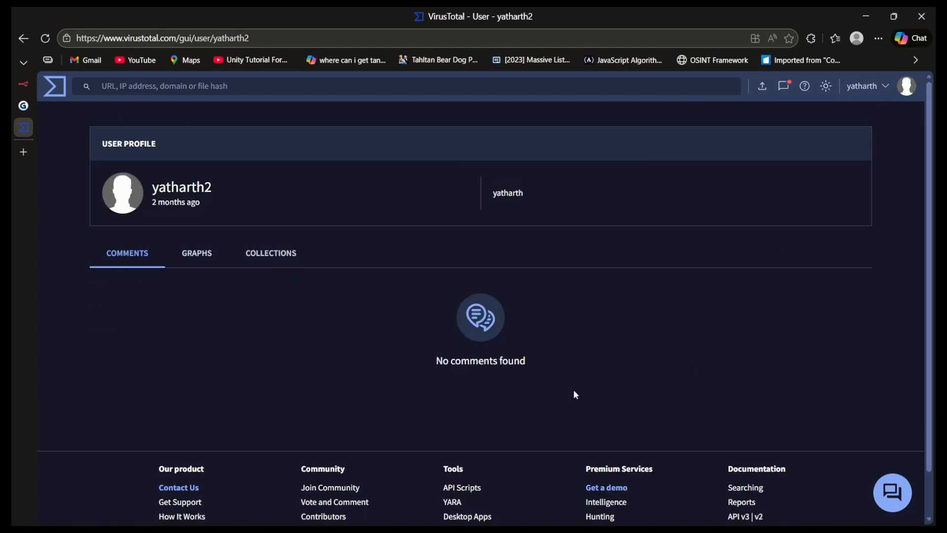
# Step: Switch back to n8n's credentials and look up VirusTotal among the services for a new credential
pyautogui.click(22, 87)
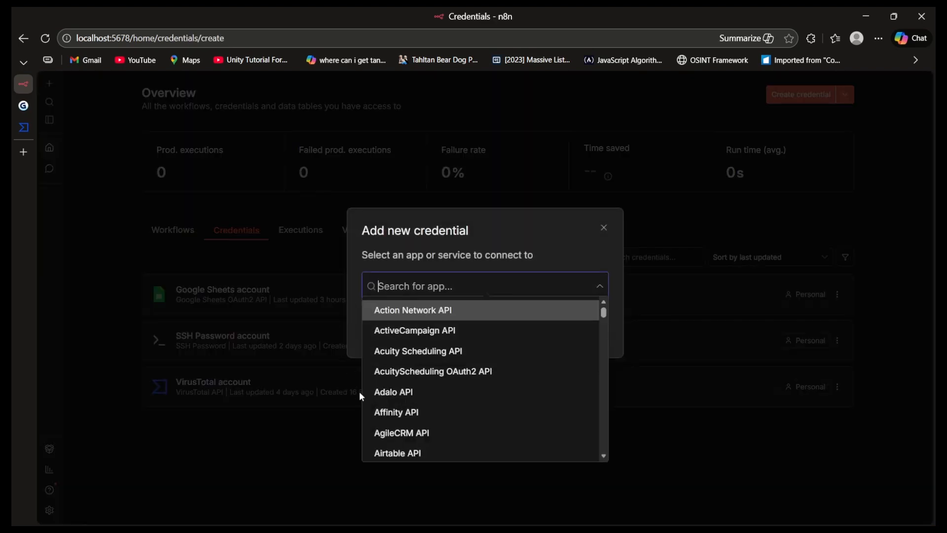
pyautogui.click(603, 229)
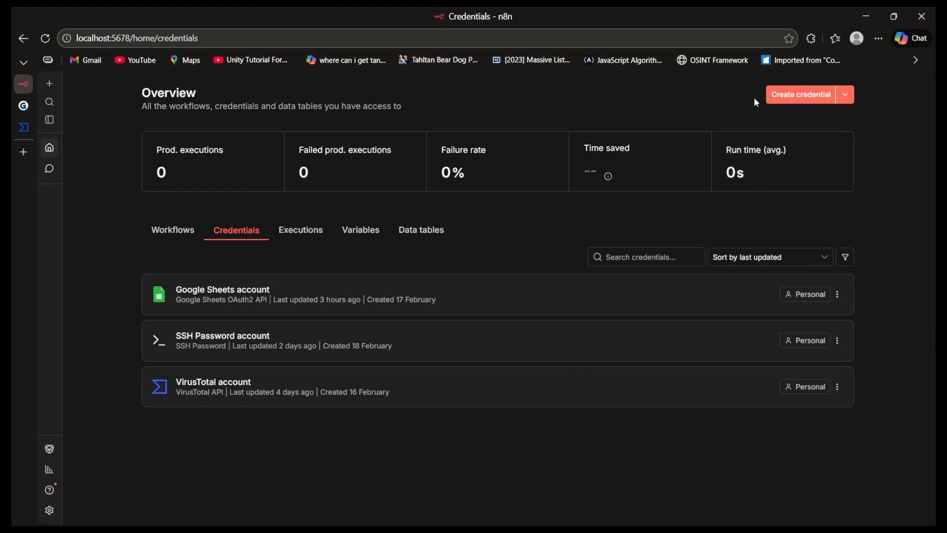
pyautogui.click(807, 99)
pyautogui.write('Vir')
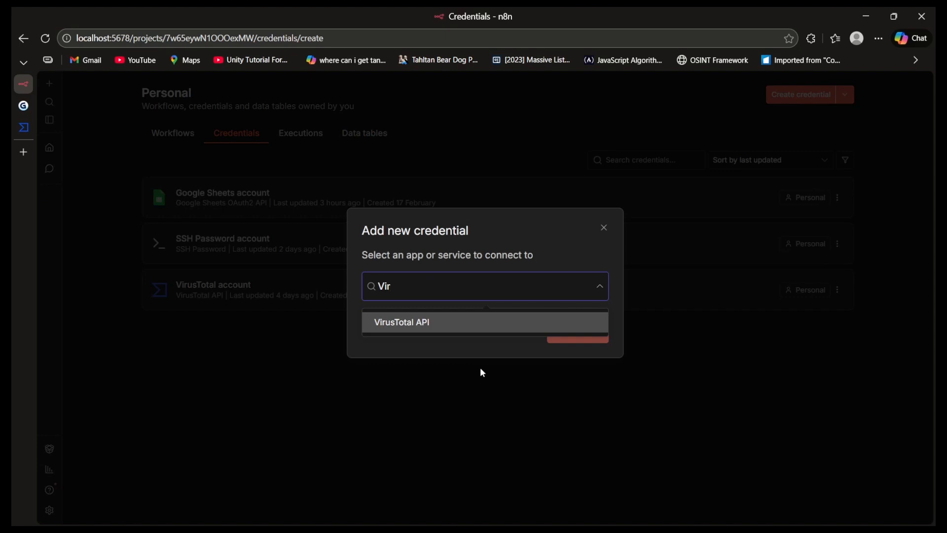
pyautogui.click(480, 369)
# Step: View the connection settings of the existing VirusTotal account credential and close it
pyautogui.doubleClick(255, 292)
pyautogui.click(589, 430)
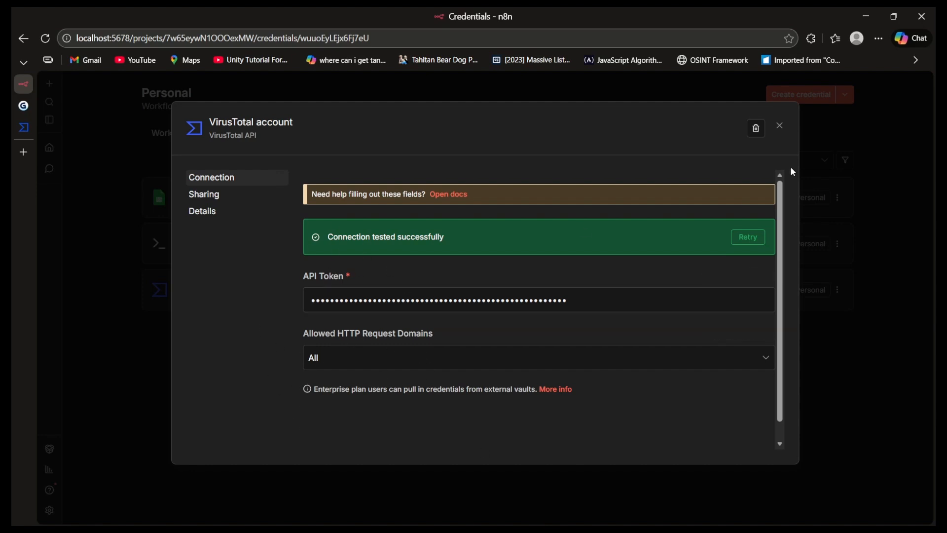
pyautogui.click(779, 126)
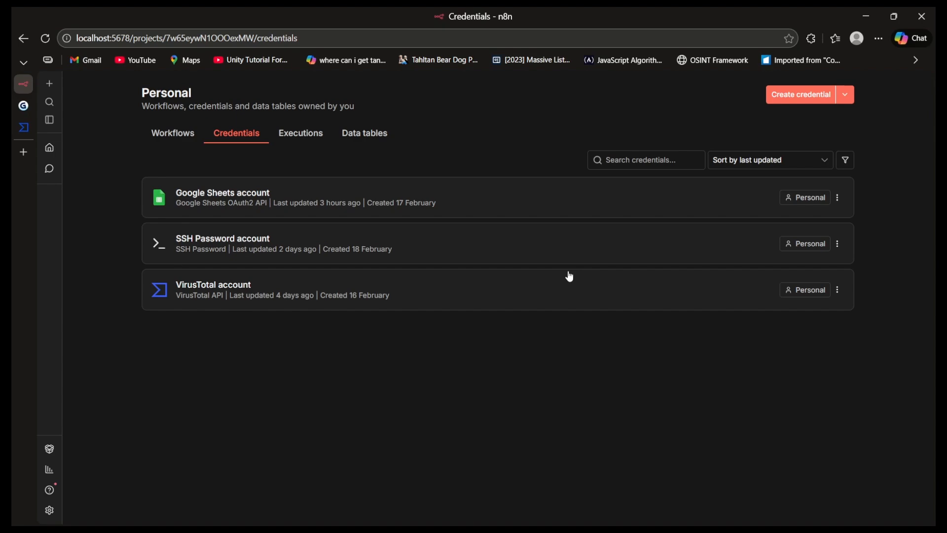
# Step: Open the AbuseIPDB account site in a new browser tab and view its API key dashboard
pyautogui.click(26, 154)
pyautogui.write('abu')
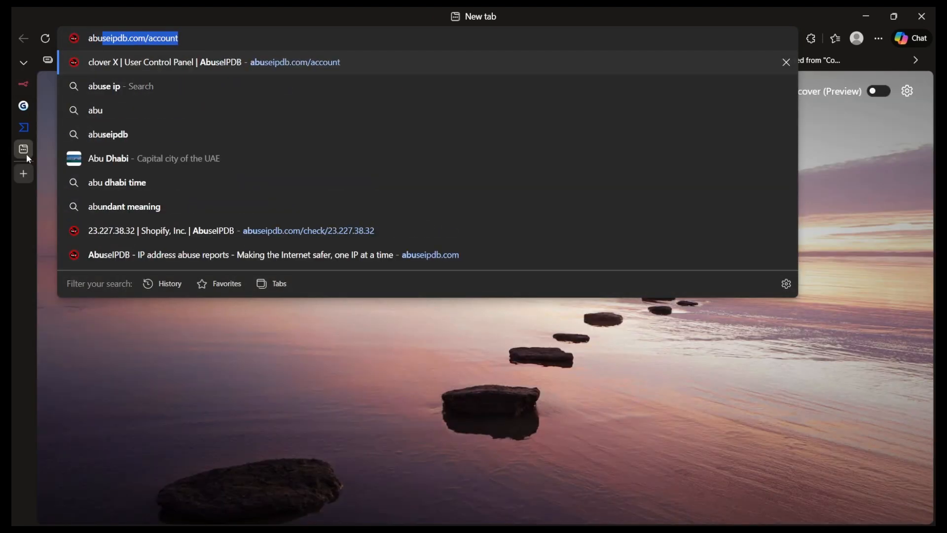
pyautogui.press('Return')
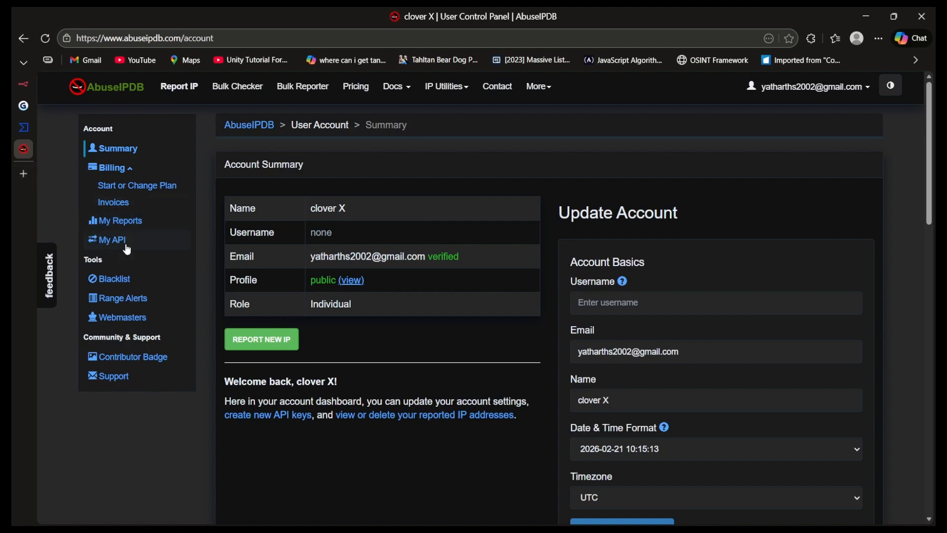
pyautogui.click(148, 240)
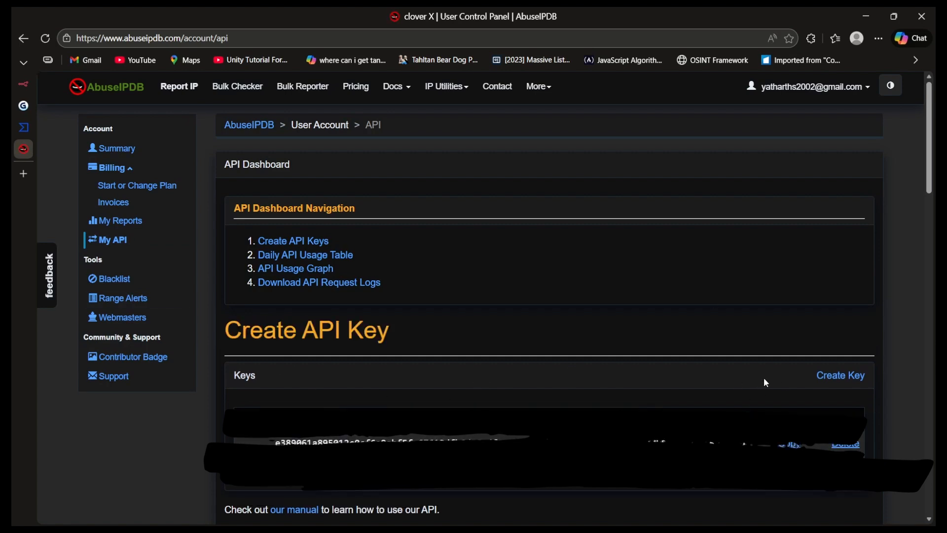
# Step: Return to n8n's credentials and search the new-credential services for AbuseIPDB, closing the dialog without a selection
pyautogui.click(28, 105)
pyautogui.click(32, 84)
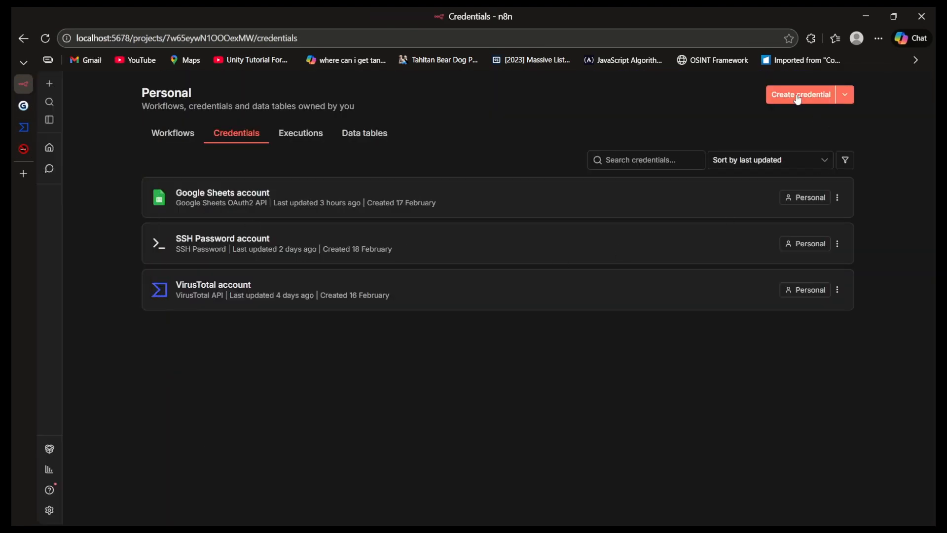
pyautogui.click(799, 96)
pyautogui.write('Abus')
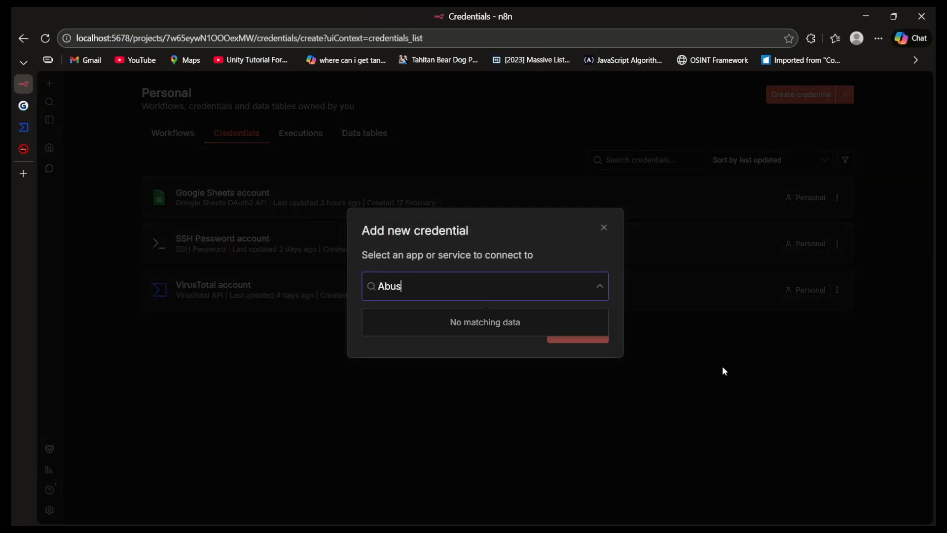
pyautogui.press('BackSpace')
pyautogui.press('BackSpace')
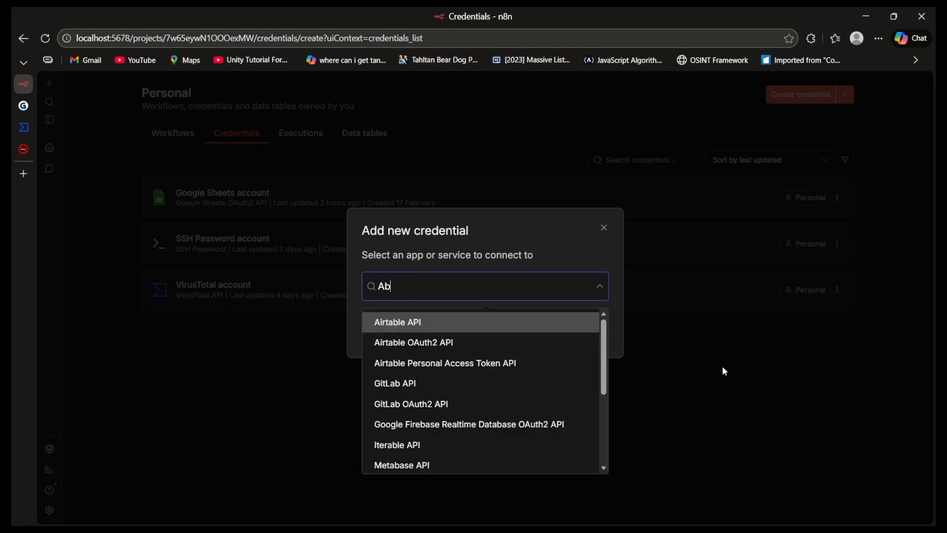
pyautogui.scroll(-1, 539, 374)
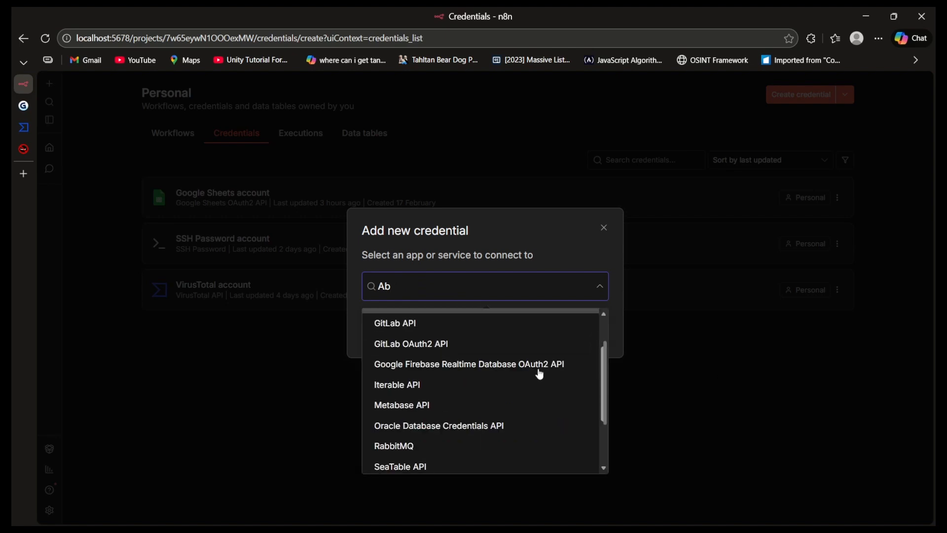
pyautogui.scroll(-1, 539, 374)
pyautogui.scroll(-1, 540, 374)
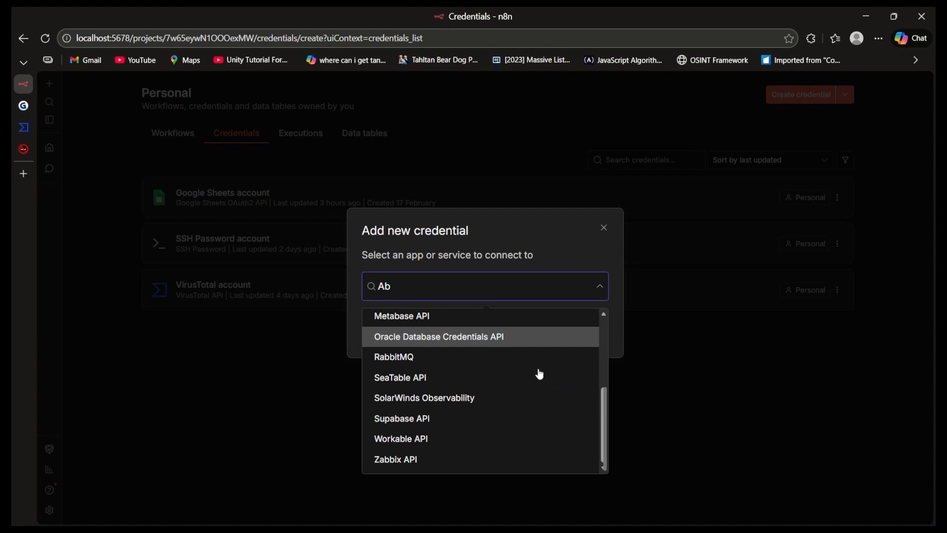
pyautogui.click(691, 390)
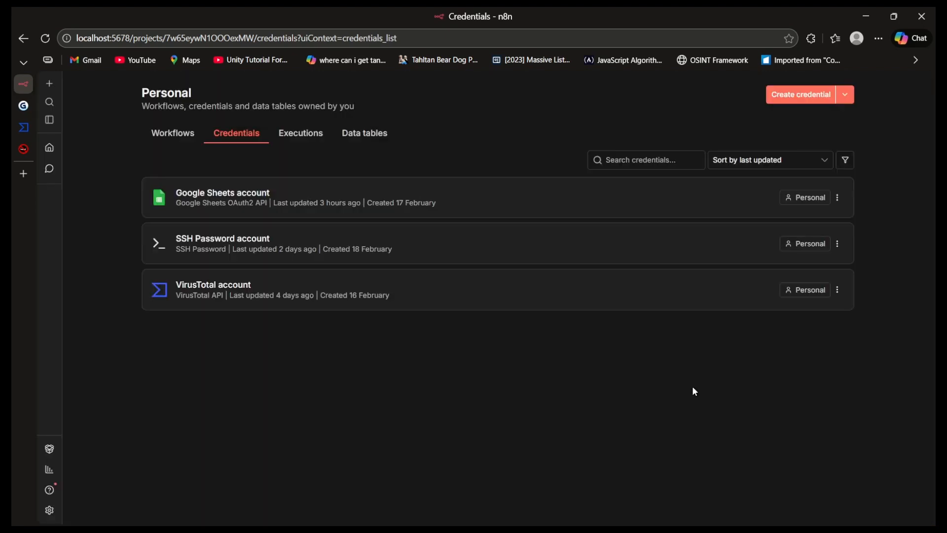
pyautogui.click(788, 101)
pyautogui.write('htt')
pyautogui.press('BackSpace')
pyautogui.press('BackSpace')
pyautogui.press('BackSpace')
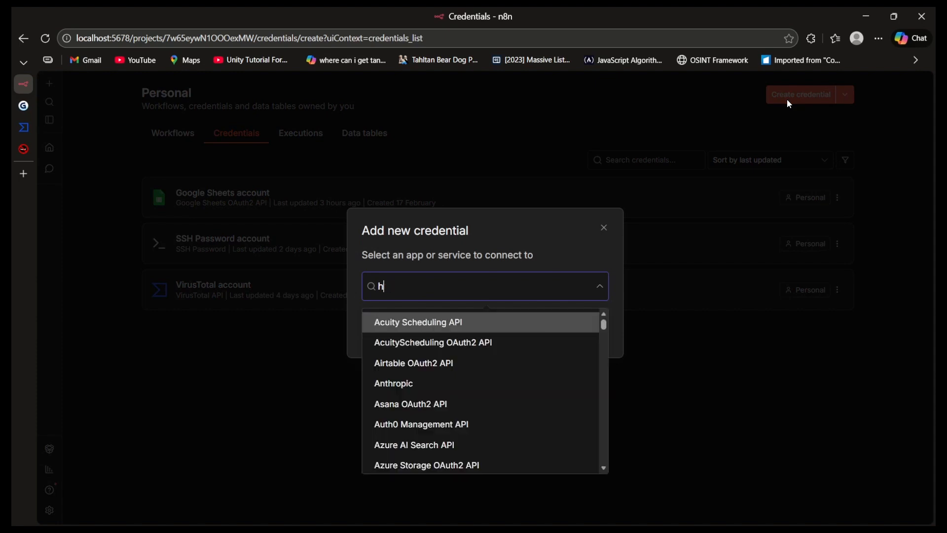
pyautogui.click(102, 123)
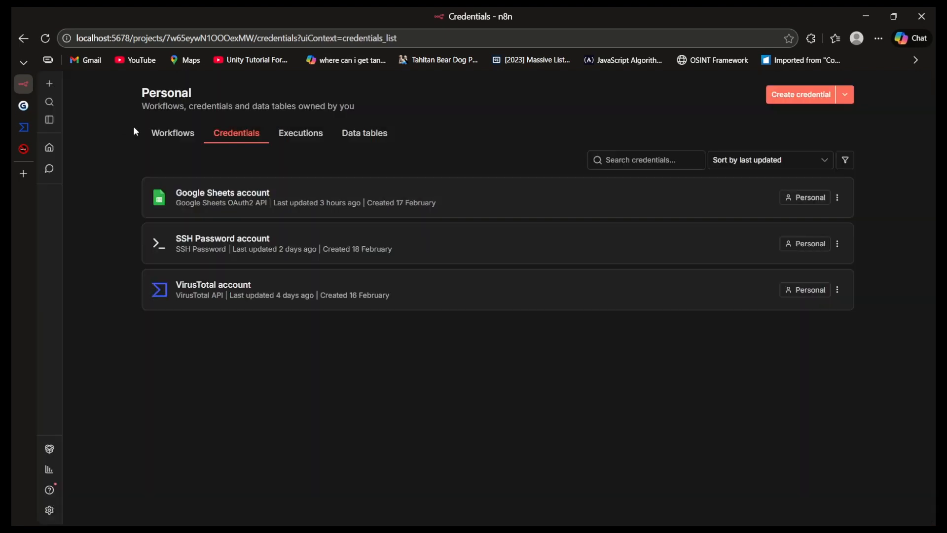
# Step: Open the Autosecflow-mini soar workflow from the personal workflows
pyautogui.click(163, 136)
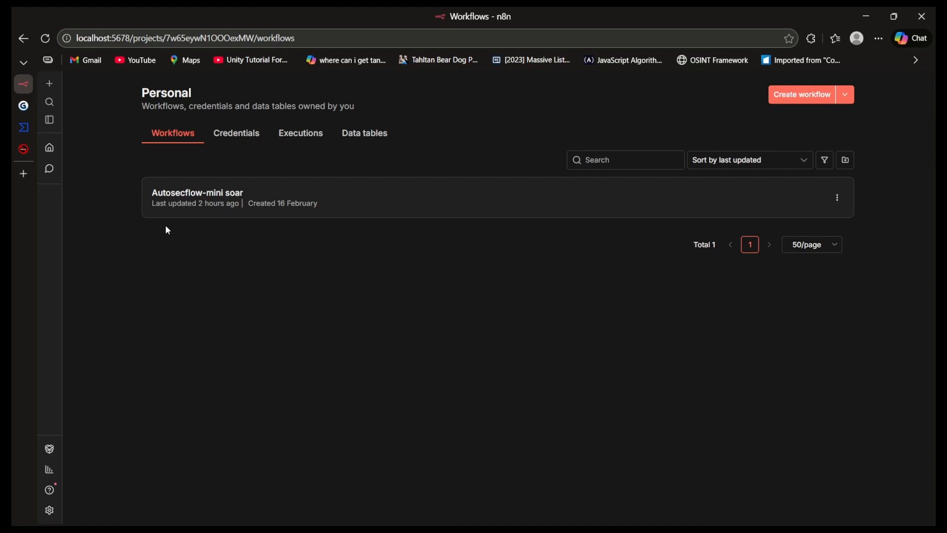
pyautogui.click(177, 204)
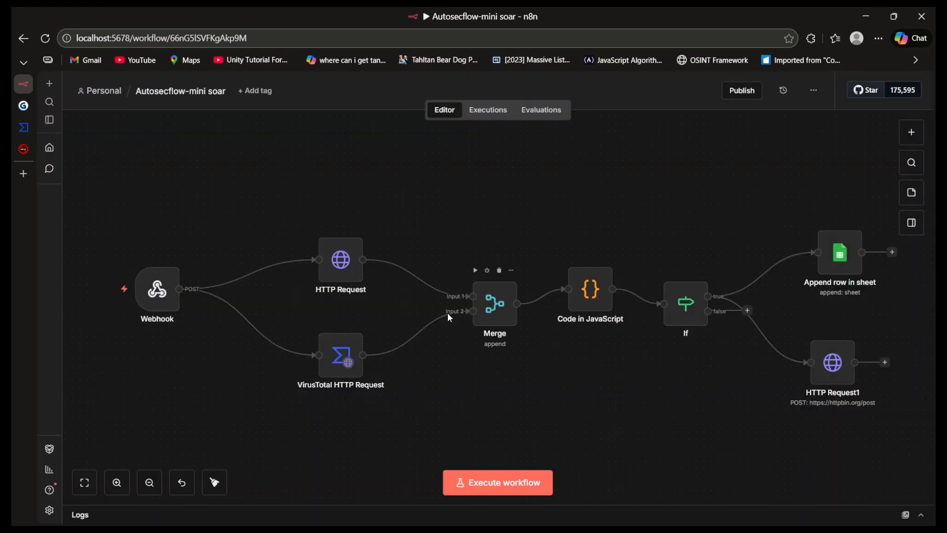
pyautogui.moveTo(142, 307)
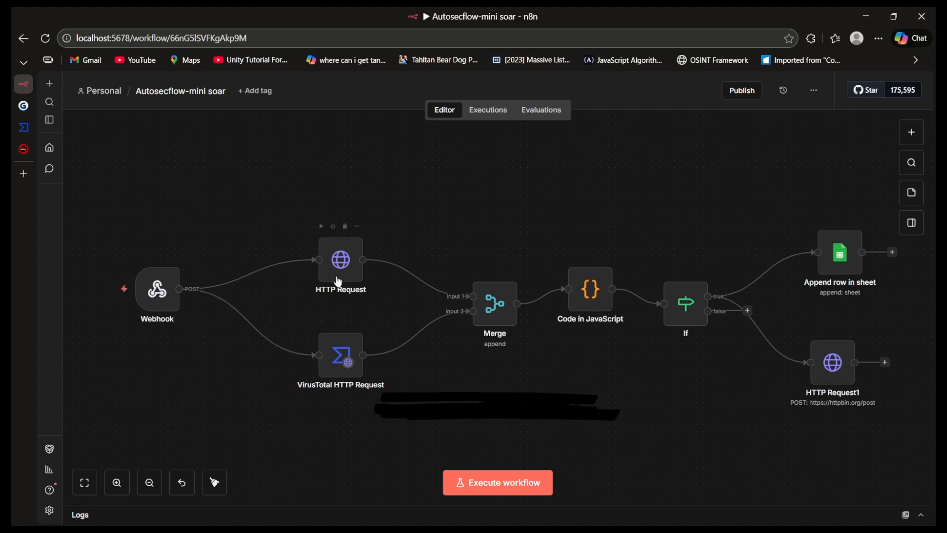
# Step: Examine the upper HTTP Request node's authentication and header settings, keeping Specify Headers at Using Fields Below, and close the node
pyautogui.moveTo(339, 271)
pyautogui.doubleClick(338, 270)
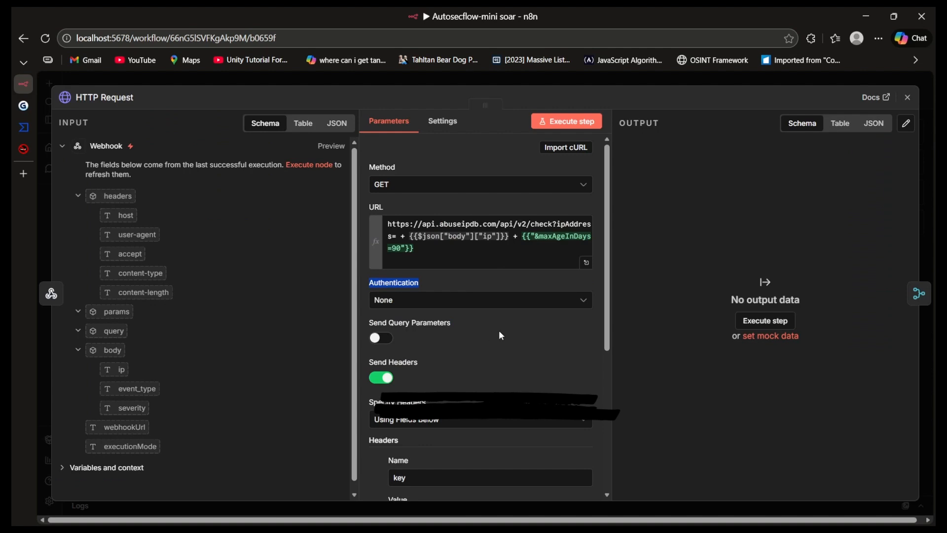
pyautogui.scroll(-1, 499, 330)
pyautogui.scroll(-1, 499, 336)
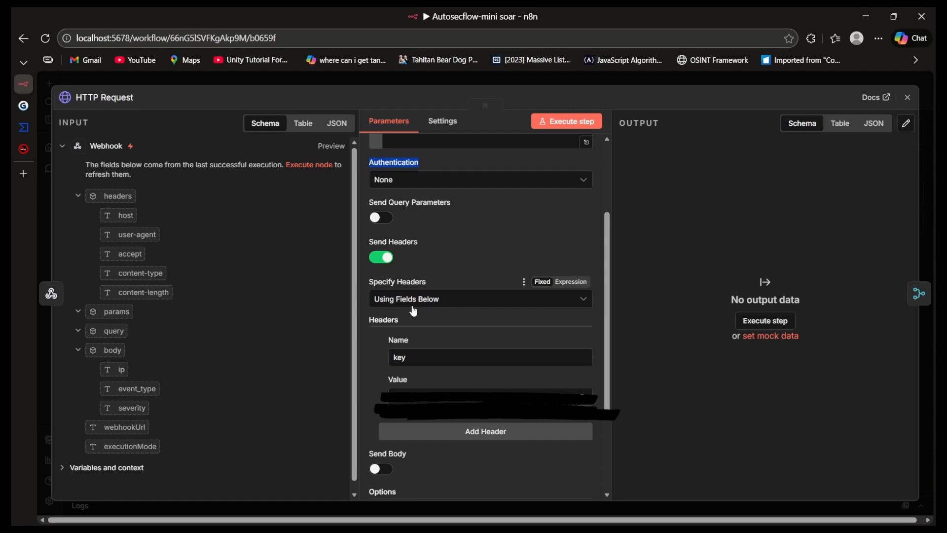
pyautogui.click(451, 302)
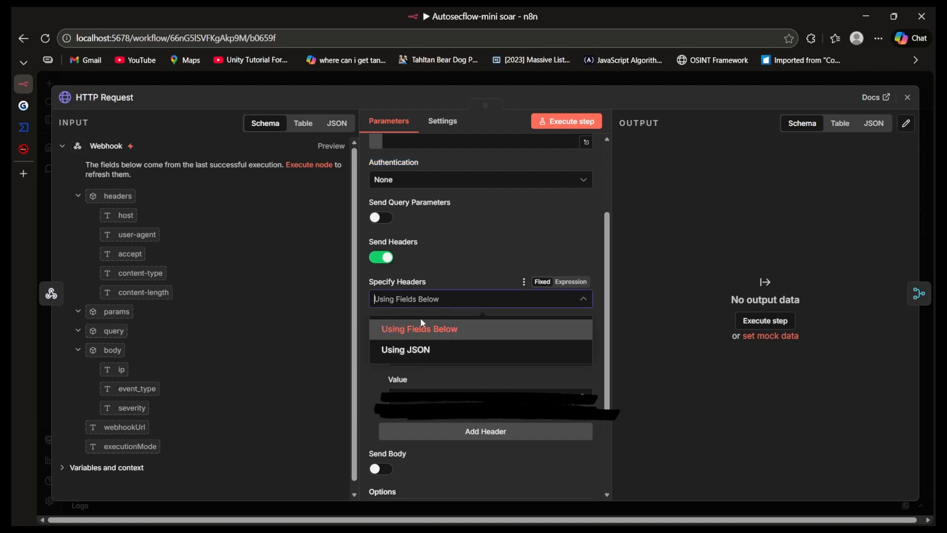
pyautogui.click(439, 330)
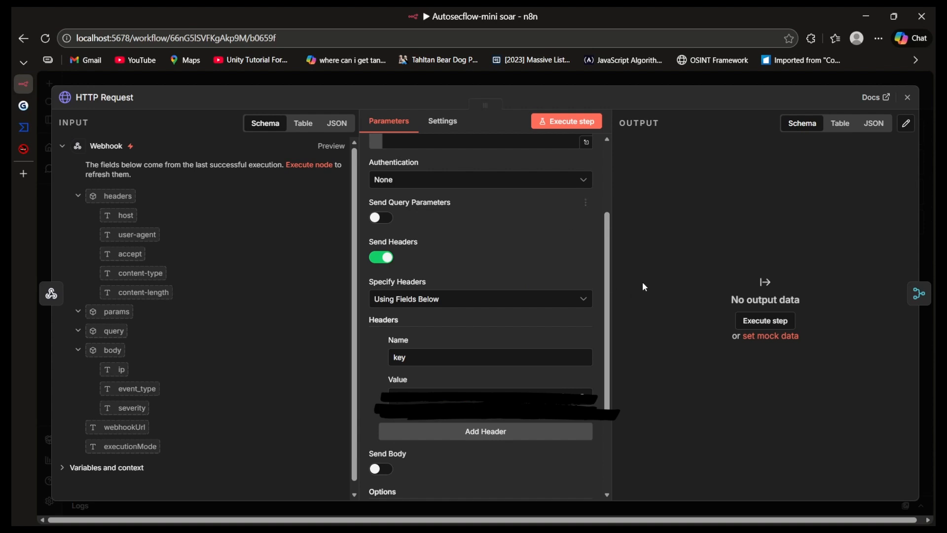
pyautogui.click(908, 97)
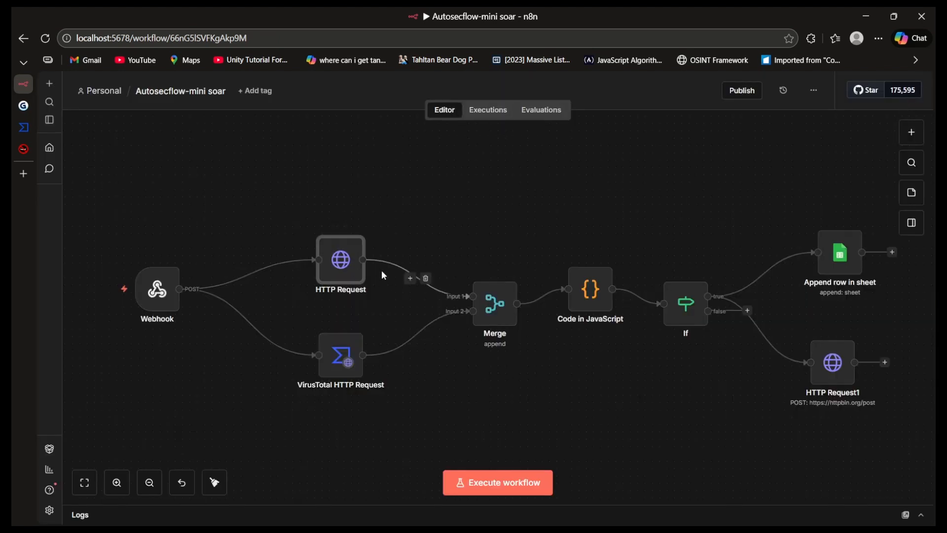
# Step: Switch to the Gamma presentation on SOAR: The Future of Security Operations
pyautogui.moveTo(427, 339)
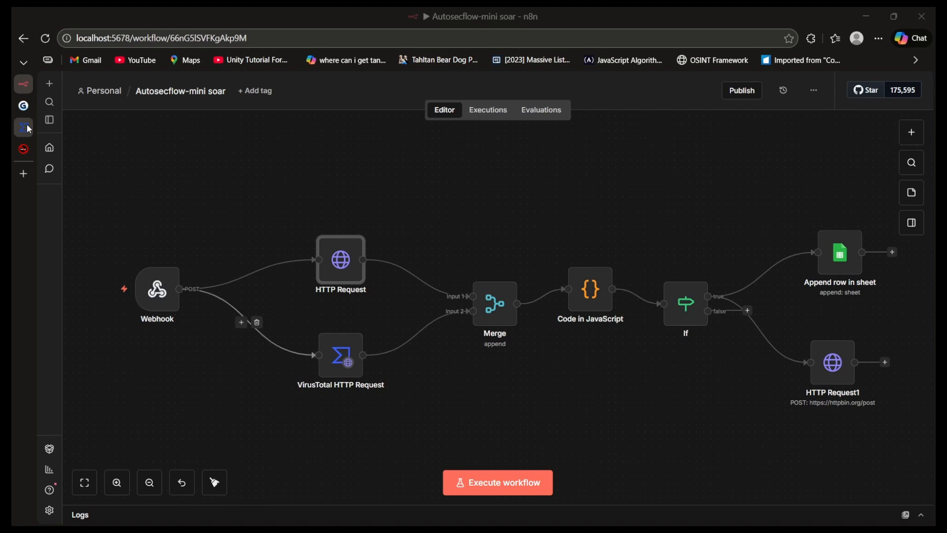
pyautogui.click(27, 107)
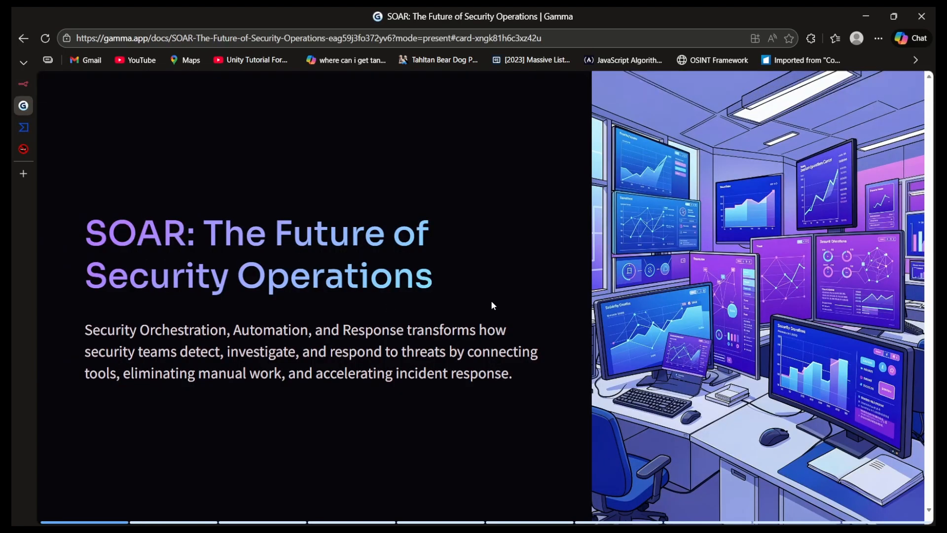
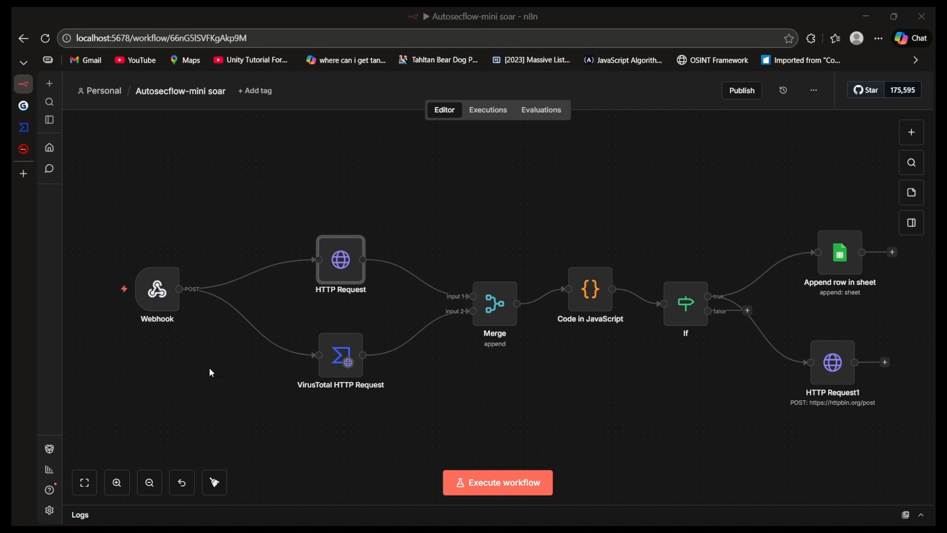
# Step: Open the Webhook node of the Autosecflow-mini soar workflow to view its parameters
pyautogui.moveTo(171, 315)
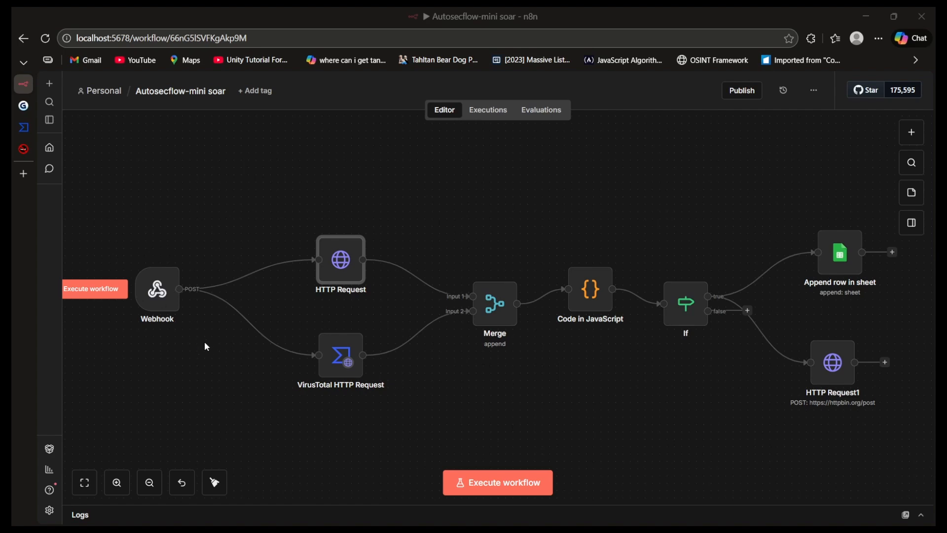
pyautogui.moveTo(257, 267)
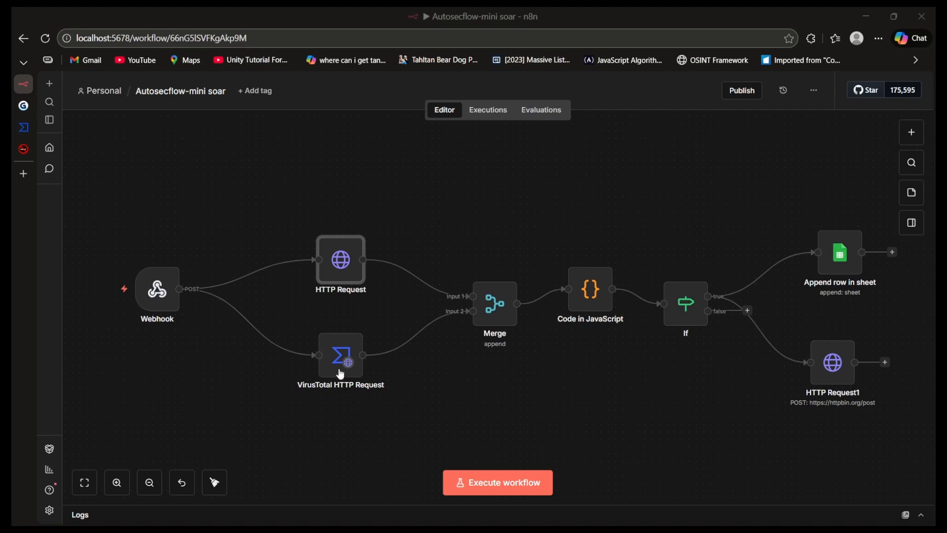
pyautogui.moveTo(339, 271)
pyautogui.moveTo(117, 320)
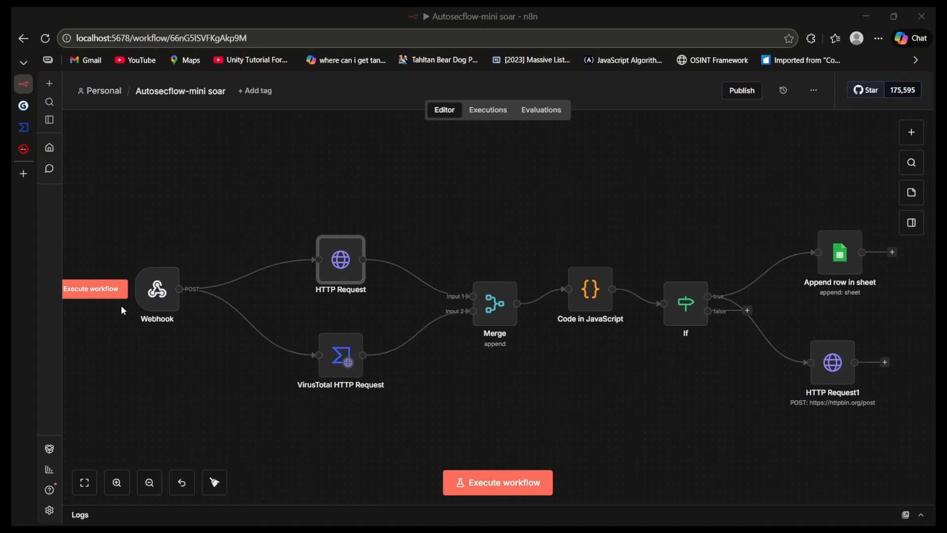
pyautogui.moveTo(135, 308)
pyautogui.doubleClick(151, 302)
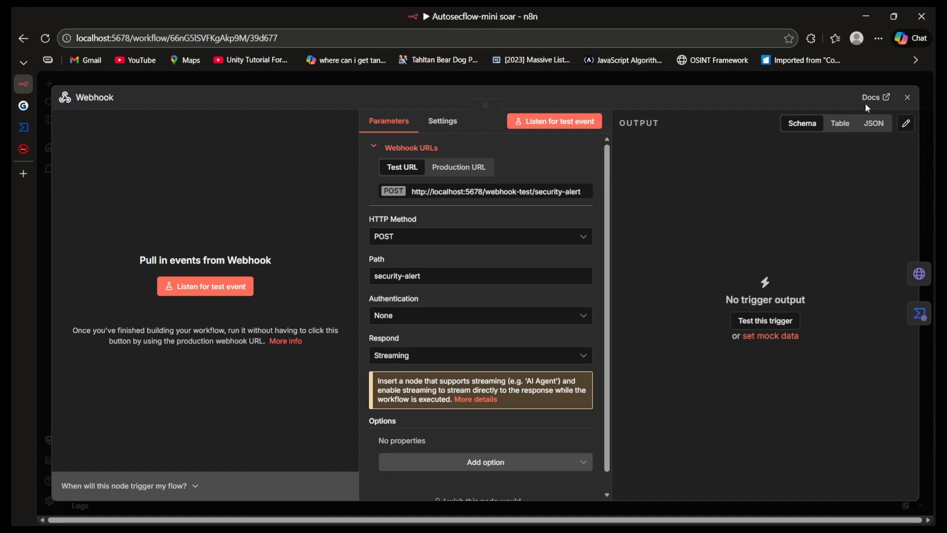
# Step: Leave the Webhook node, switch to the Ubuntu virtual machine and open a terminal
pyautogui.click(905, 102)
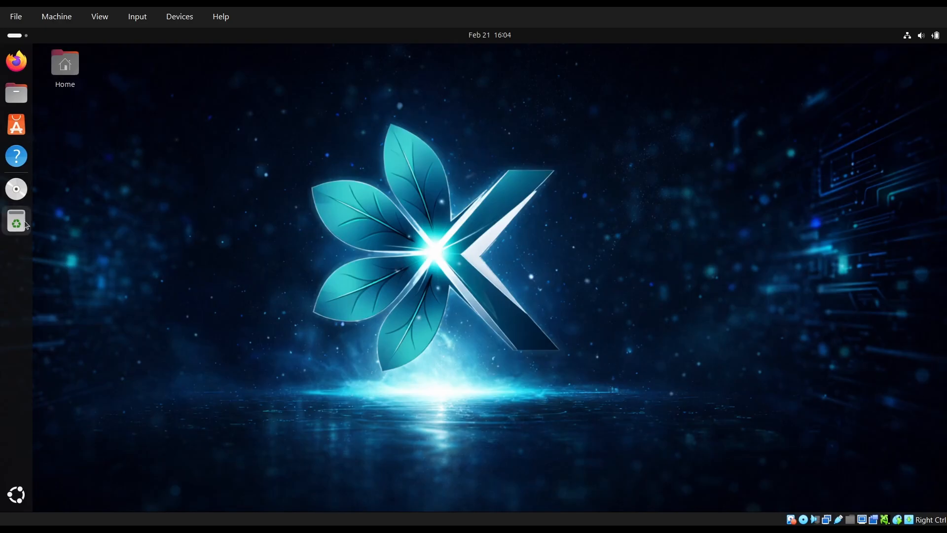
pyautogui.click(16, 495)
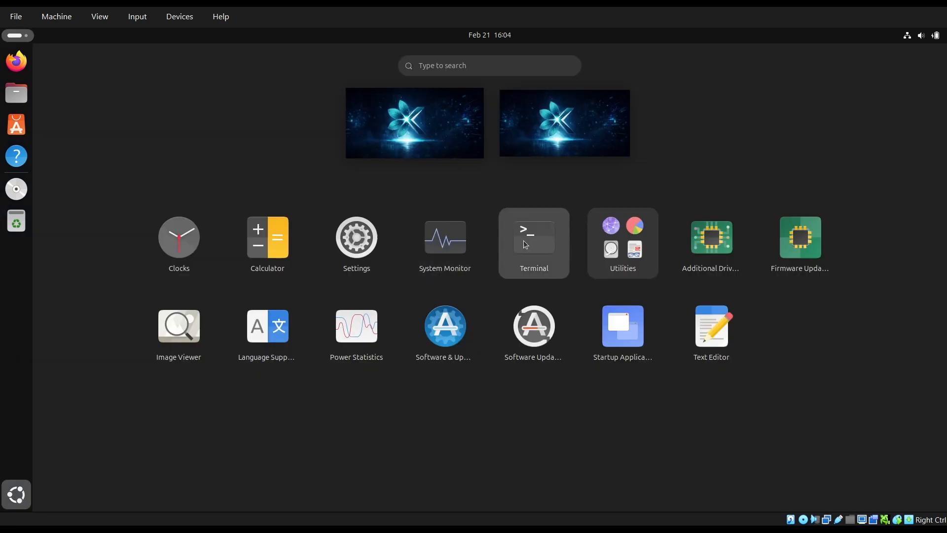
pyautogui.click(525, 244)
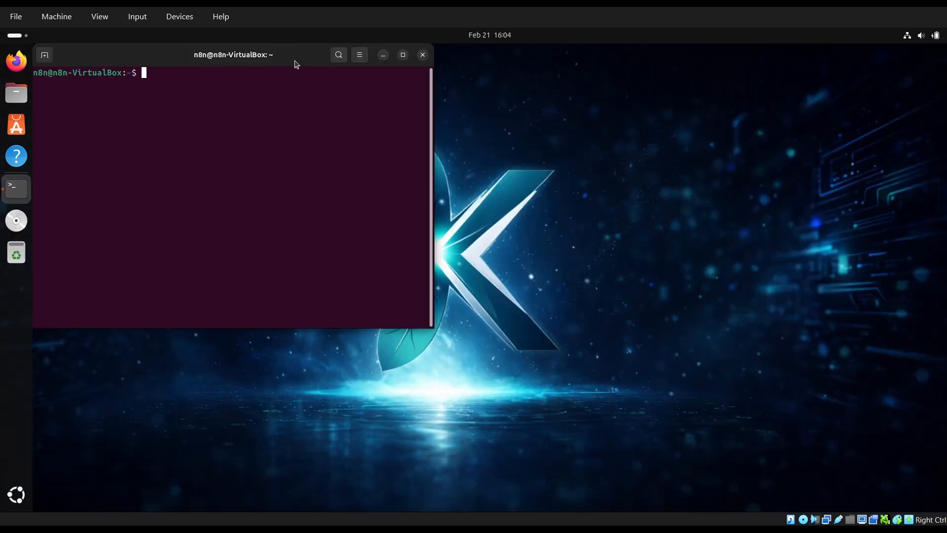
pyautogui.write('curl -X POST http://localhost:5678/webhook-test/security-alert -H "Content-Type: application/json" -d \'{   "ip": "185.220.101.1",   "event_type": "failed_login",   "severity": "medium"   "event_type": "failed_login",')
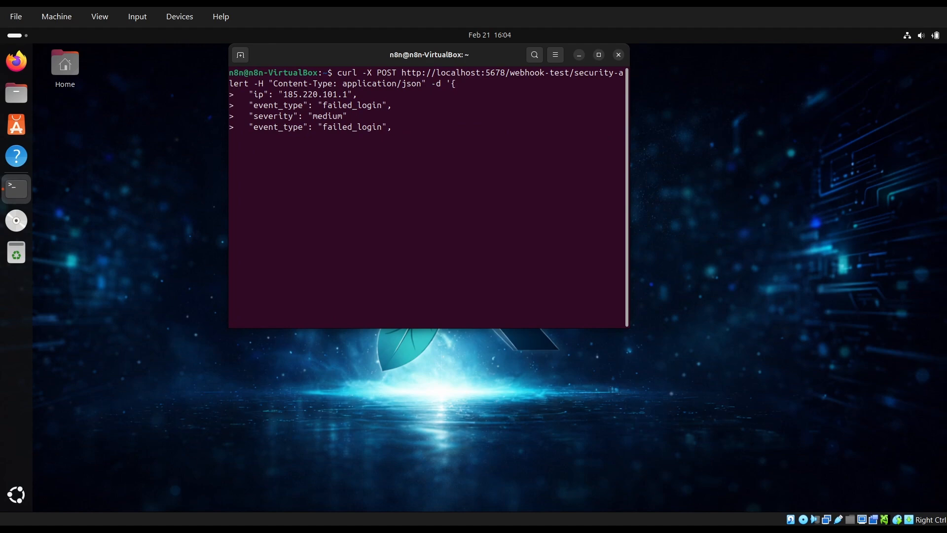
pyautogui.press('Up')
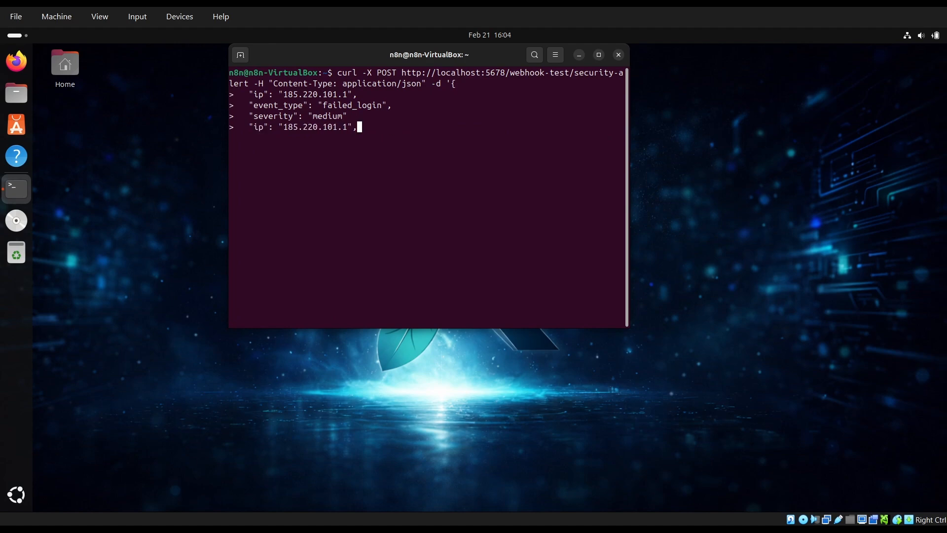
pyautogui.press('Up')
pyautogui.press('Down')
pyautogui.press('Down')
pyautogui.press('Down')
pyautogui.press('Down')
pyautogui.press('Up')
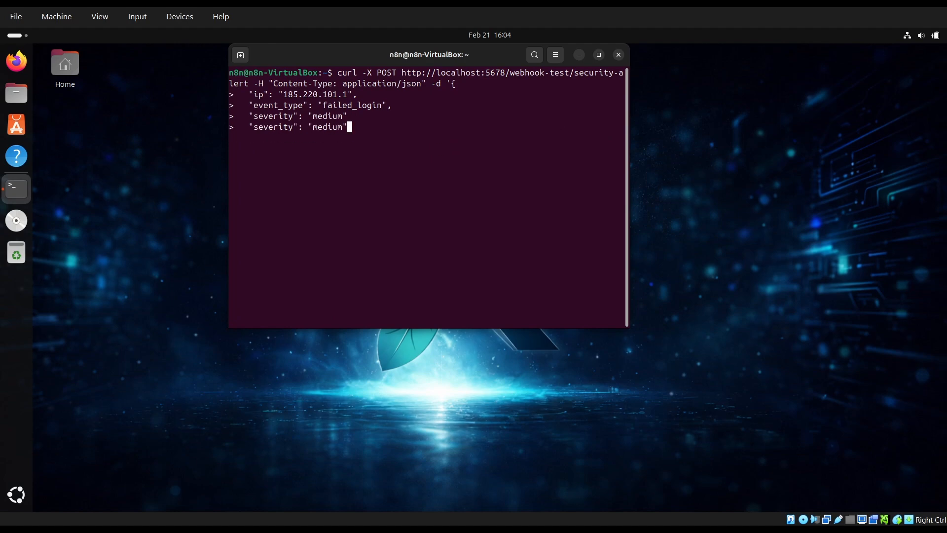
pyautogui.press('Down')
pyautogui.press('Return')
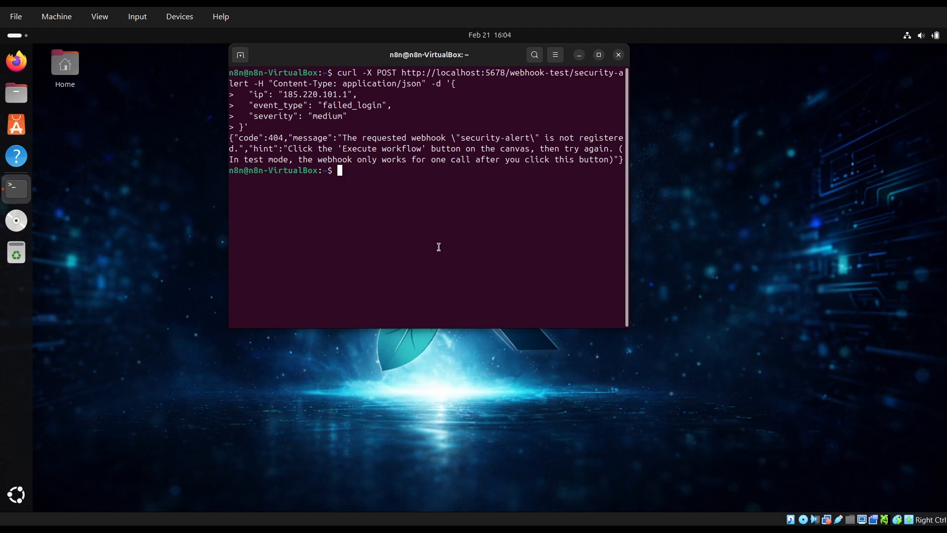
# Step: Resend the curl POST with ip 185.220.101.1, event_type failed_login and severity medium to the security-alert test webhook, and close the Webhook node
pyautogui.write('curl -X POST http://localhost:5678/webhook-test/security-alert -H "Content-Type: application/json" -d \'{   "ip": "185.220.101.1",   "event_type": "failed_login",   "severity": "medium" }\'')
pyautogui.press('Return')
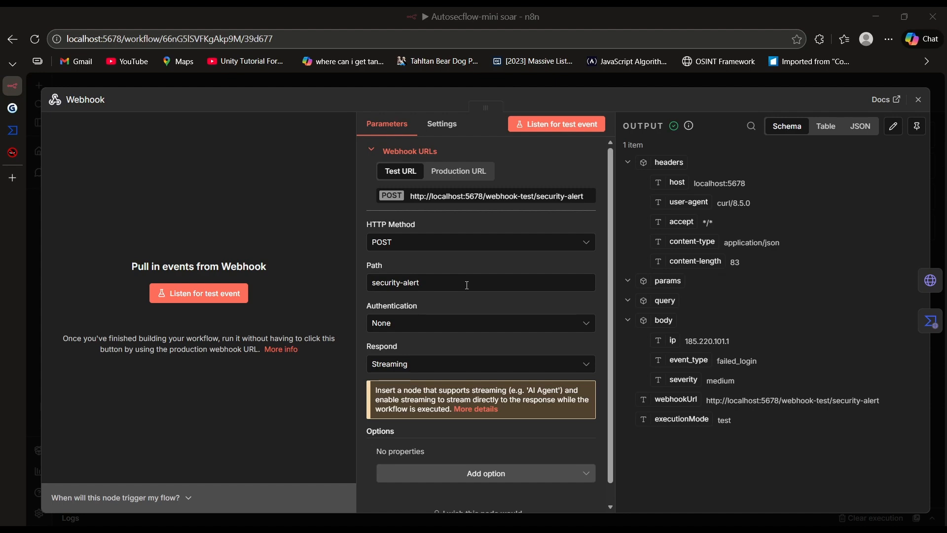
pyautogui.click(918, 99)
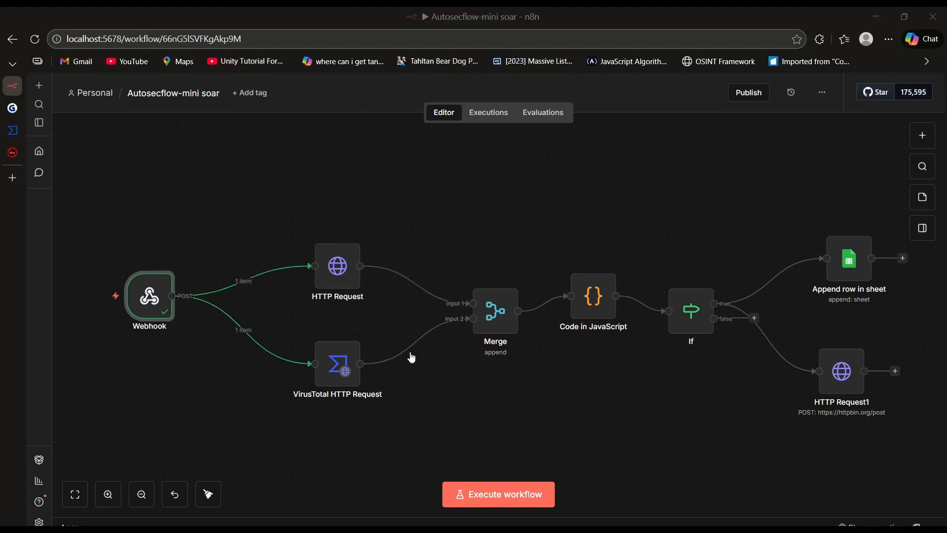
# Step: Open the VirusTotal HTTP Request node, check its URL expression and execute the step
pyautogui.doubleClick(341, 357)
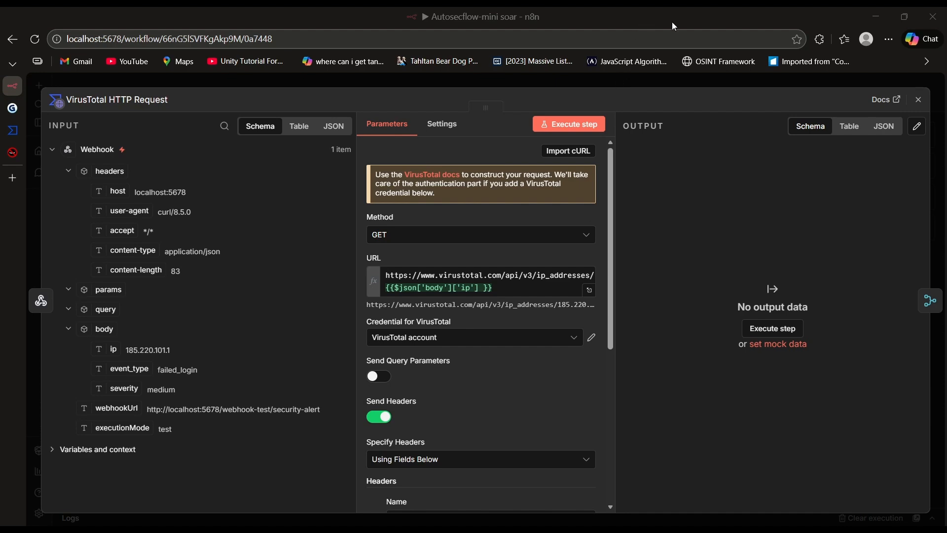
pyautogui.click(424, 288)
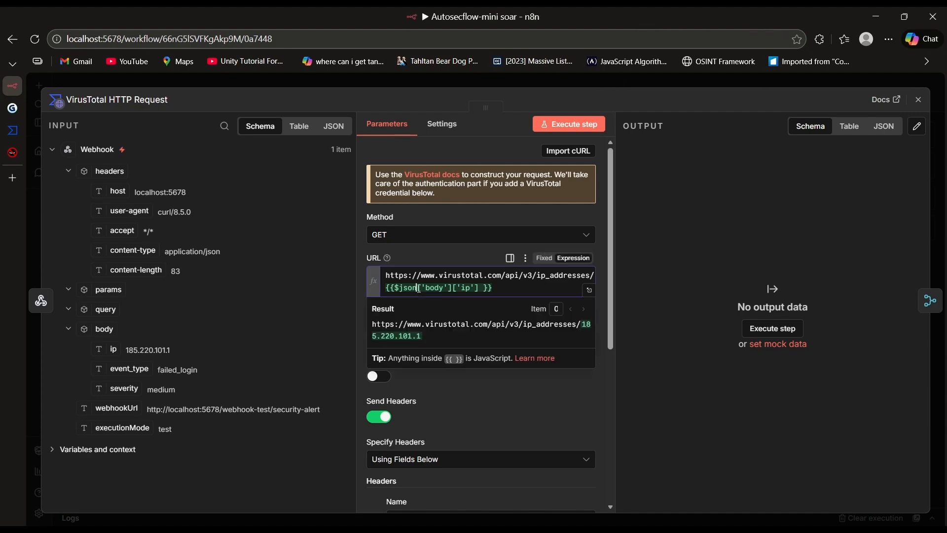
pyautogui.hotkey('ctrl', 'a')
pyautogui.hotkey('alt', 'Tab')
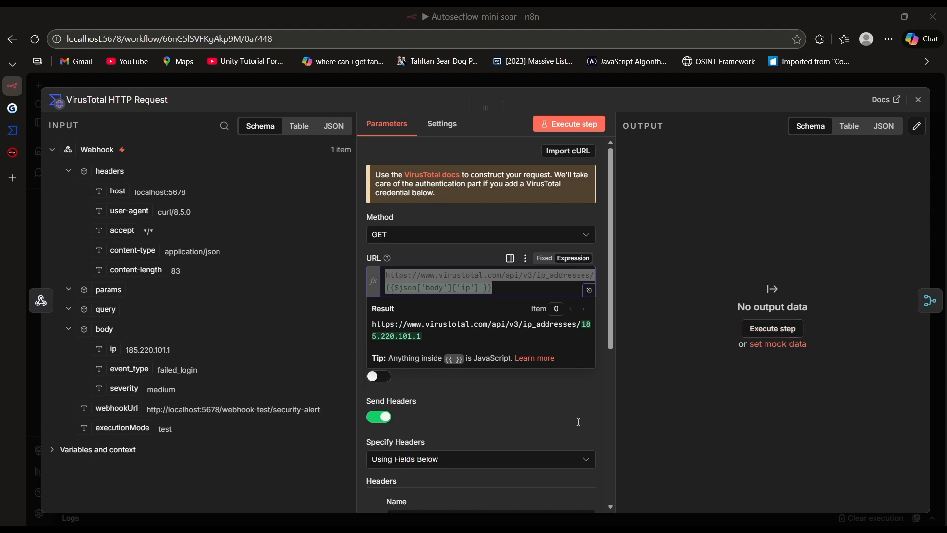
pyautogui.click(772, 327)
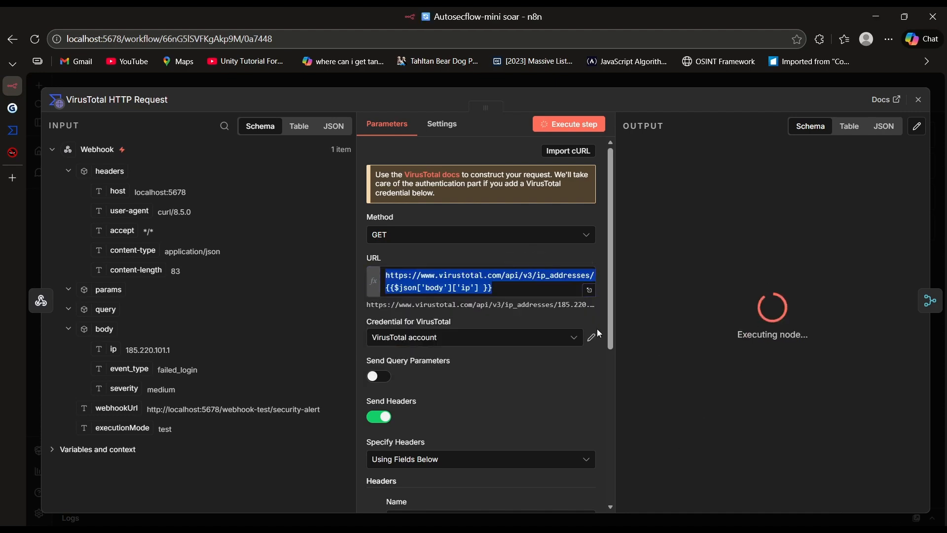
pyautogui.hotkey('alt', 'Tab')
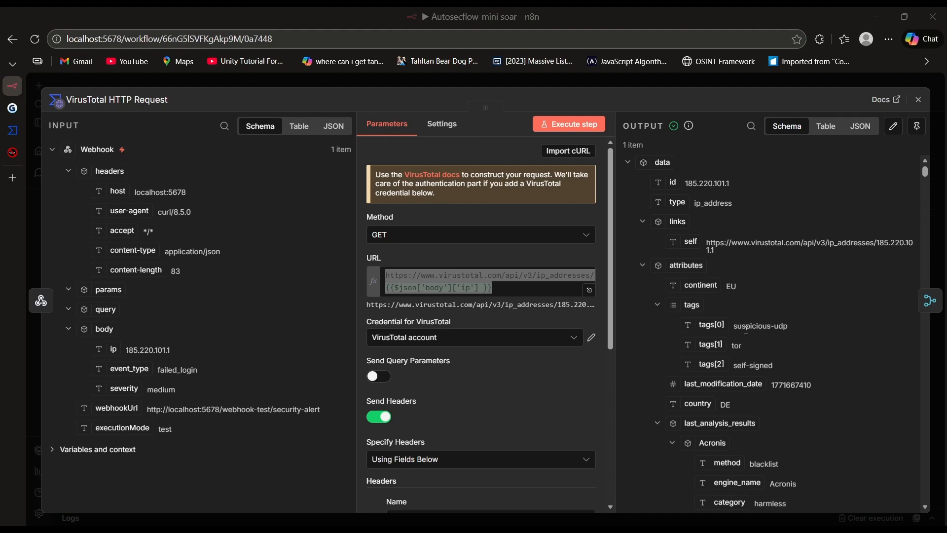
# Step: Examine the VirusTotal output from the top-level data attributes down through the entities and their vcard details
pyautogui.scroll(-1, 745, 330)
pyautogui.scroll(1, 764, 374)
pyautogui.click(642, 221)
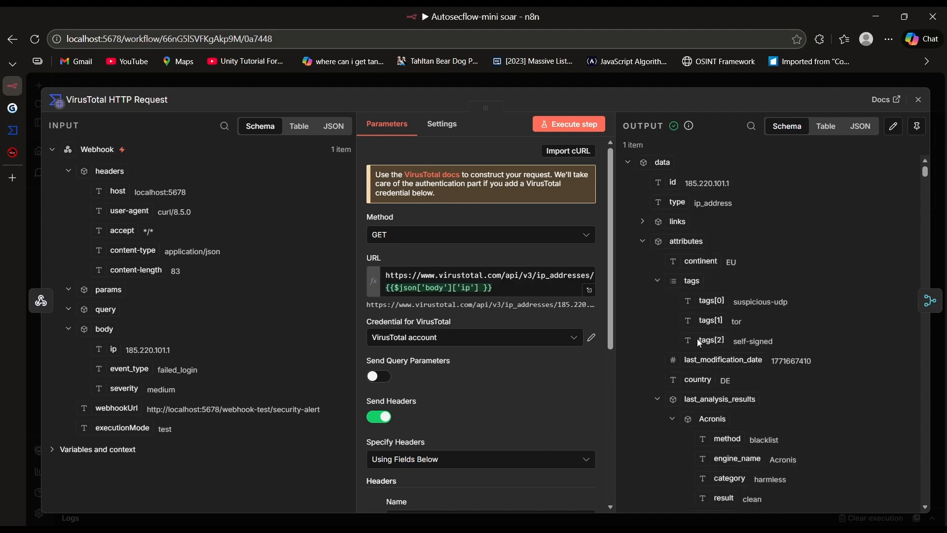
pyautogui.scroll(-20, 711, 381)
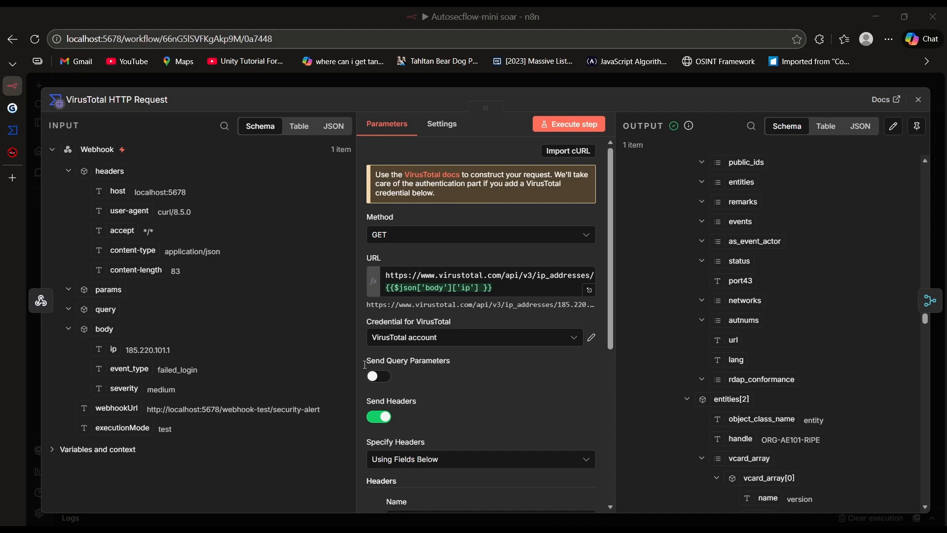
pyautogui.scroll(-5, 771, 416)
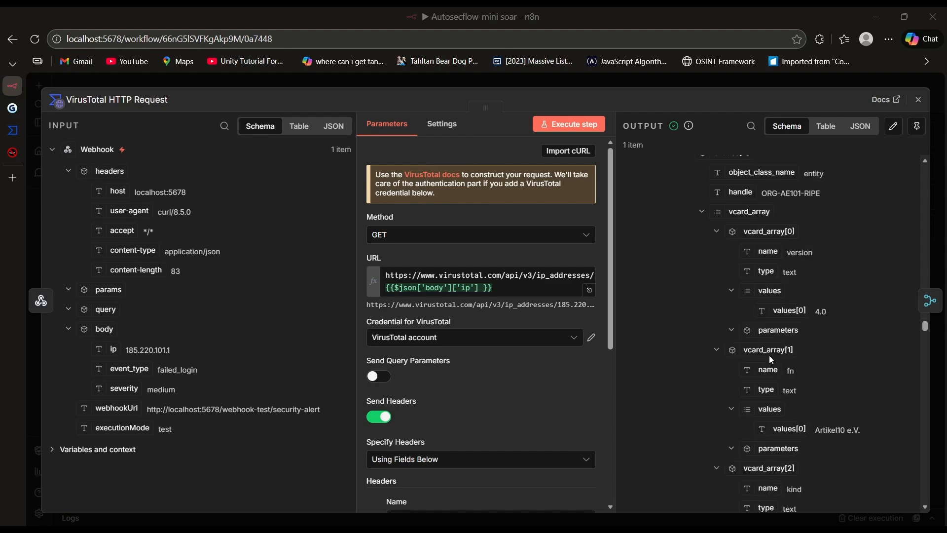
pyautogui.scroll(-10, 769, 355)
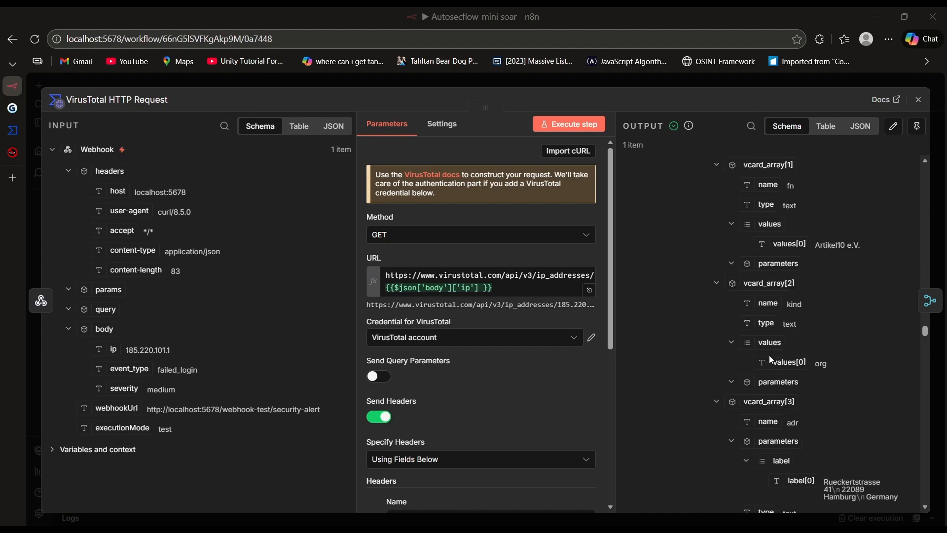
pyautogui.scroll(-10, 769, 355)
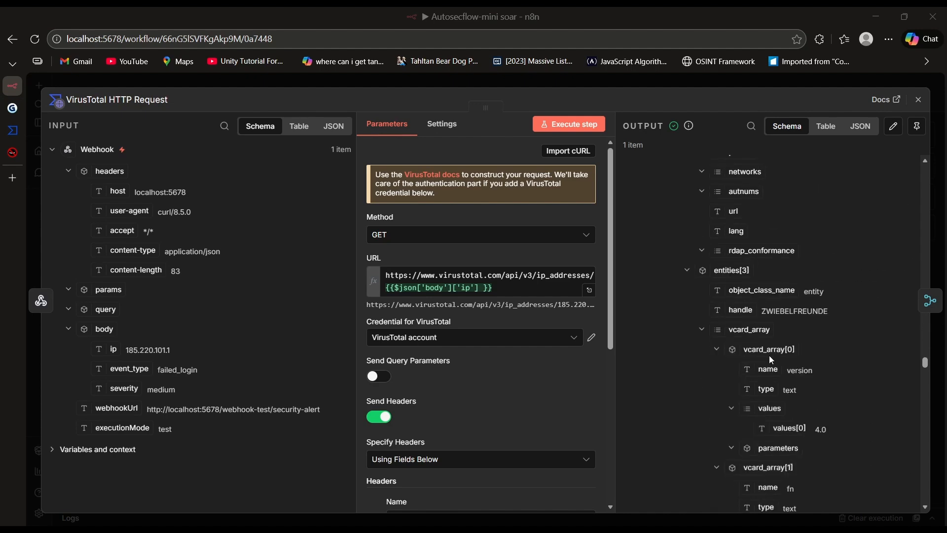
pyautogui.scroll(-10, 771, 356)
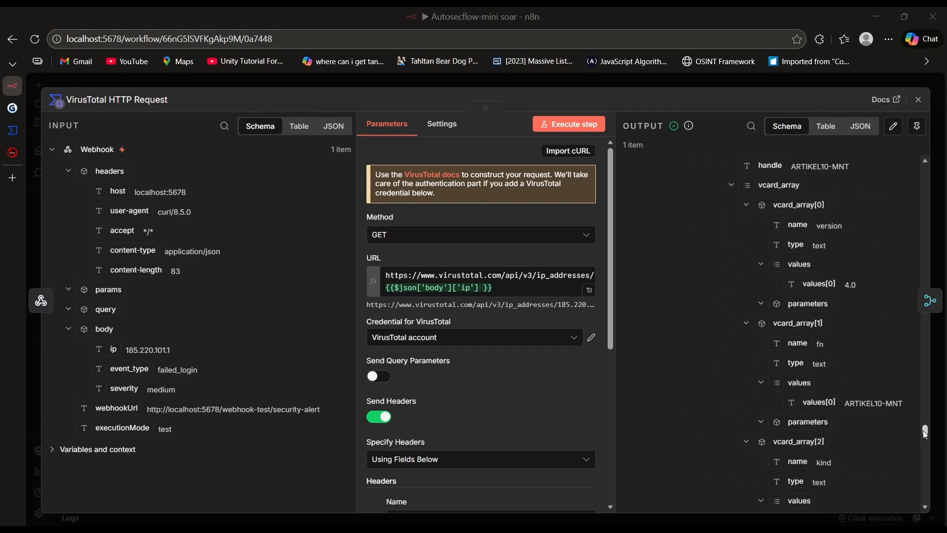
pyautogui.moveTo(925, 431); pyautogui.dragTo(880, 161)
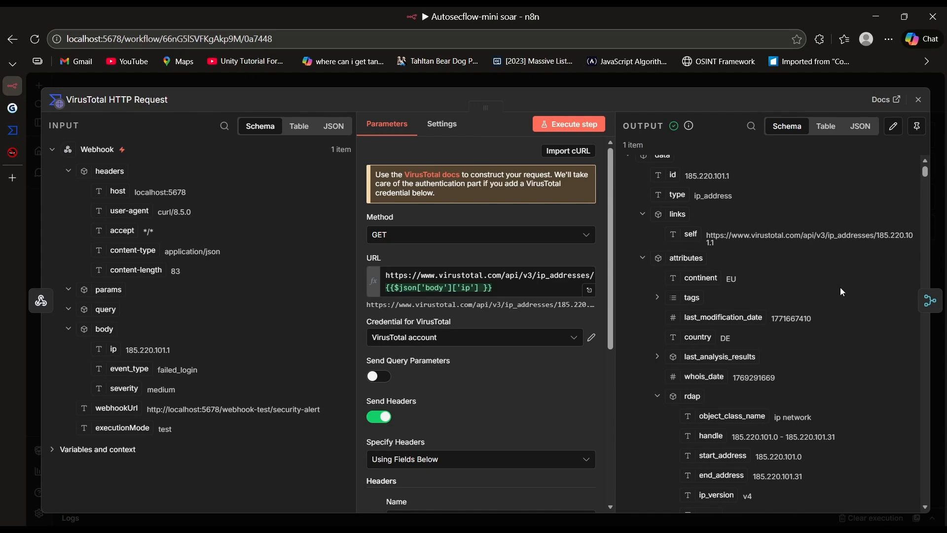
# Step: Collapse the status, links, notices, events, rdap_conformance, entities and cidr0_cidrs sections under rdap in the VirusTotal output
pyautogui.scroll(-2, 840, 291)
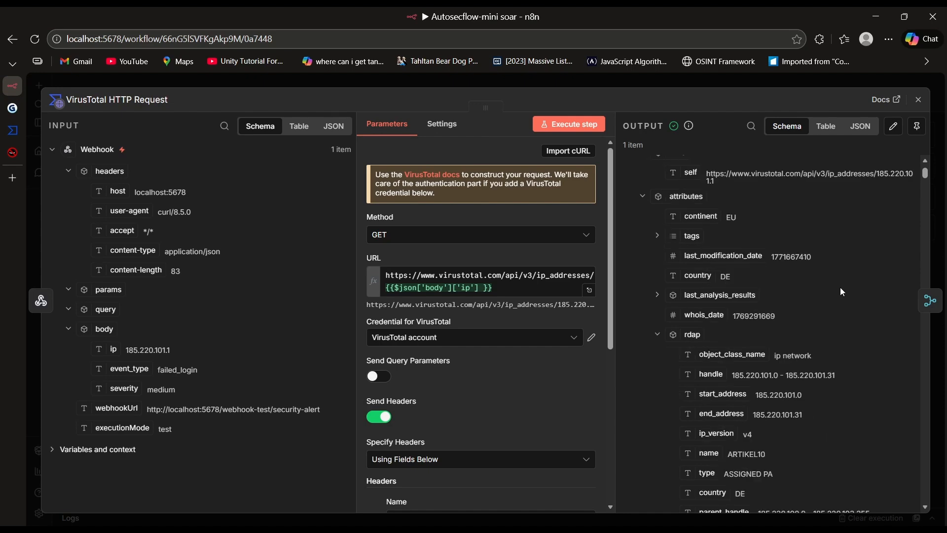
pyautogui.scroll(2, 840, 291)
pyautogui.scroll(-5, 841, 291)
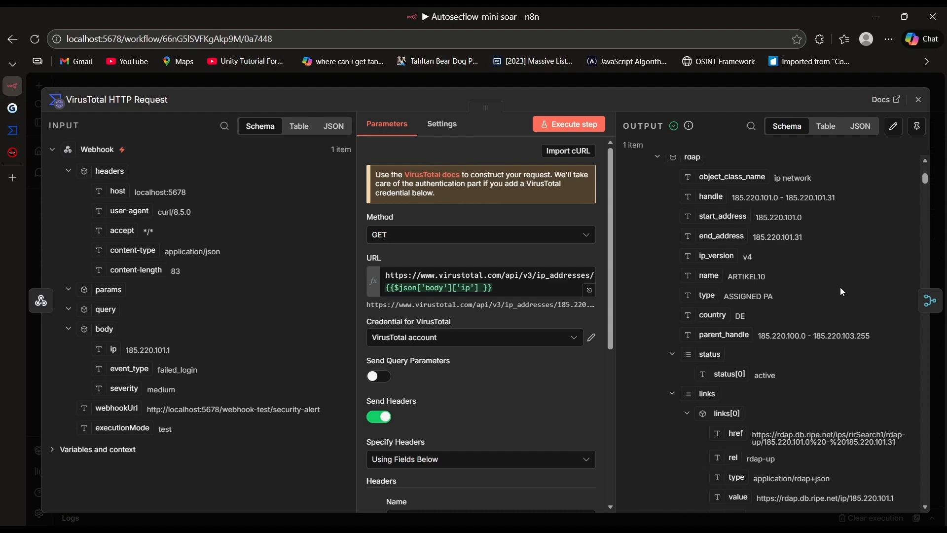
pyautogui.click(675, 396)
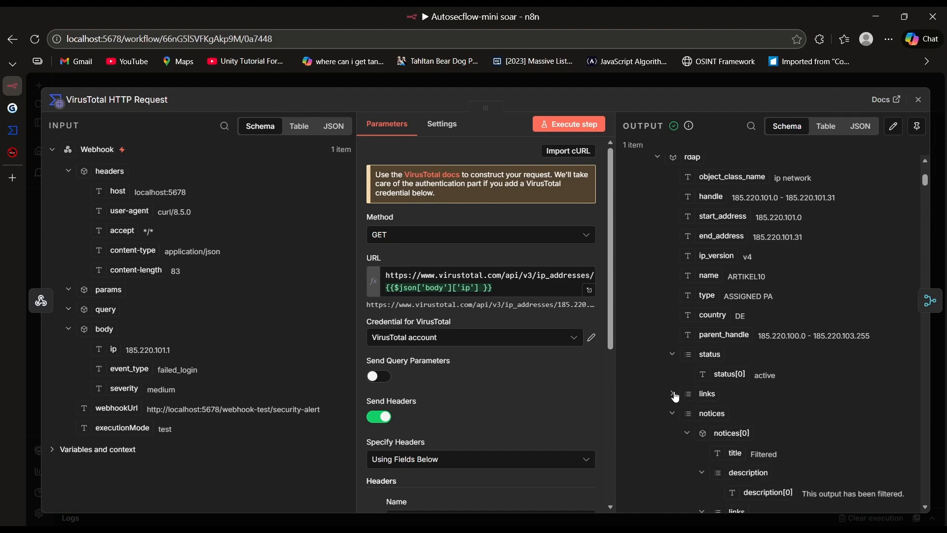
pyautogui.click(675, 355)
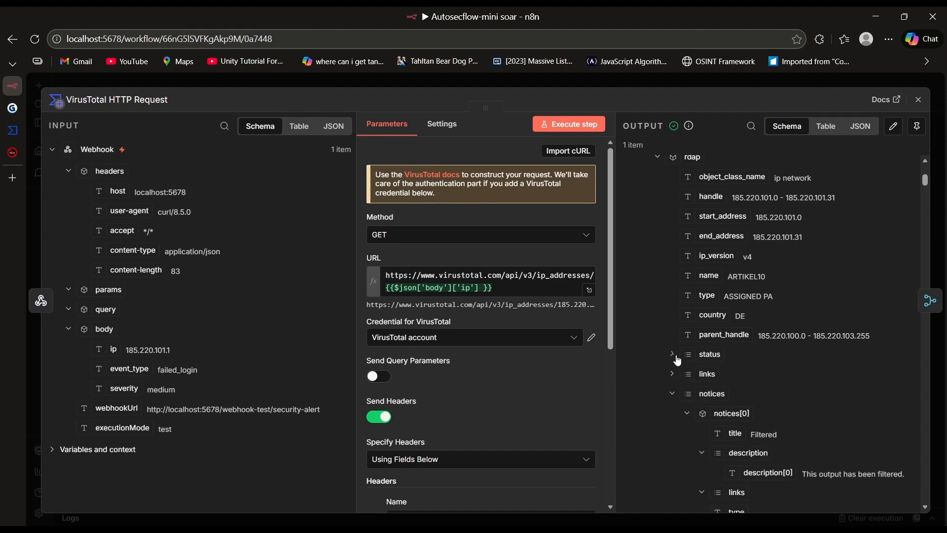
pyautogui.click(674, 395)
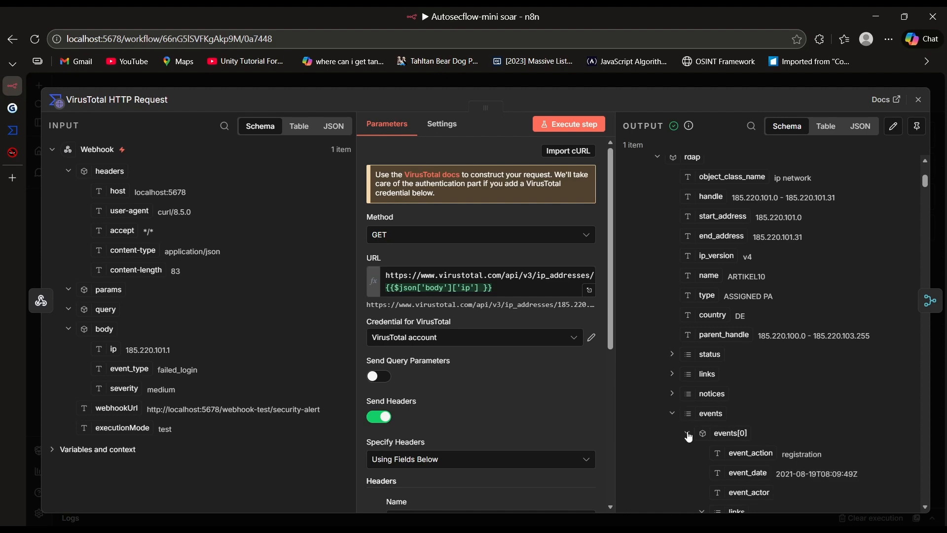
pyautogui.click(688, 434)
pyautogui.click(674, 414)
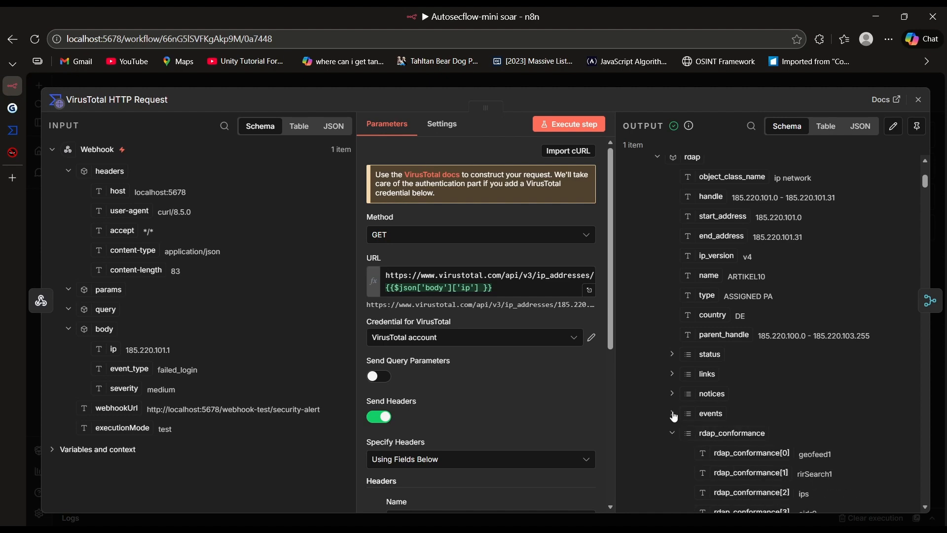
pyautogui.click(673, 433)
pyautogui.click(673, 434)
pyautogui.scroll(-3, 678, 429)
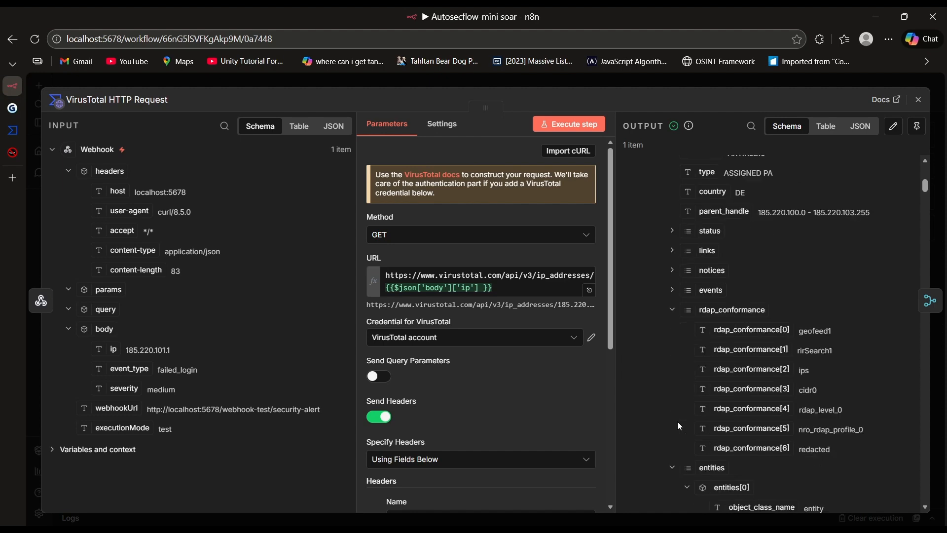
pyautogui.click(673, 311)
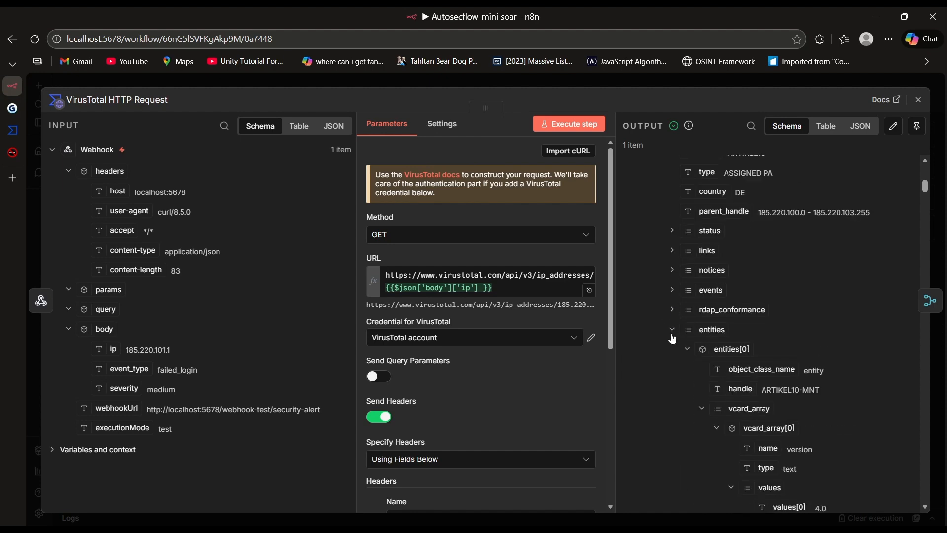
pyautogui.click(672, 329)
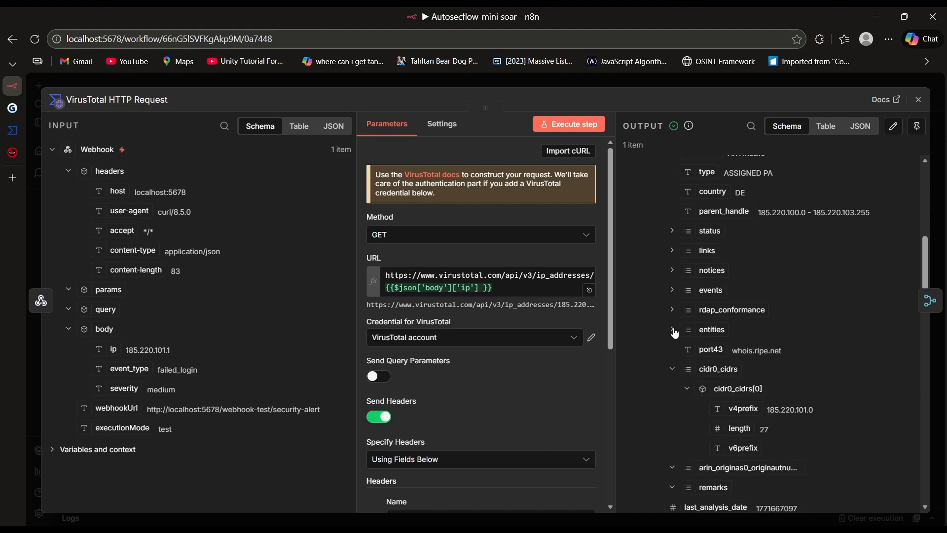
pyautogui.click(673, 370)
# Step: Examine the reputation and last_analysis_stats fields in the VirusTotal output
pyautogui.scroll(-3, 674, 369)
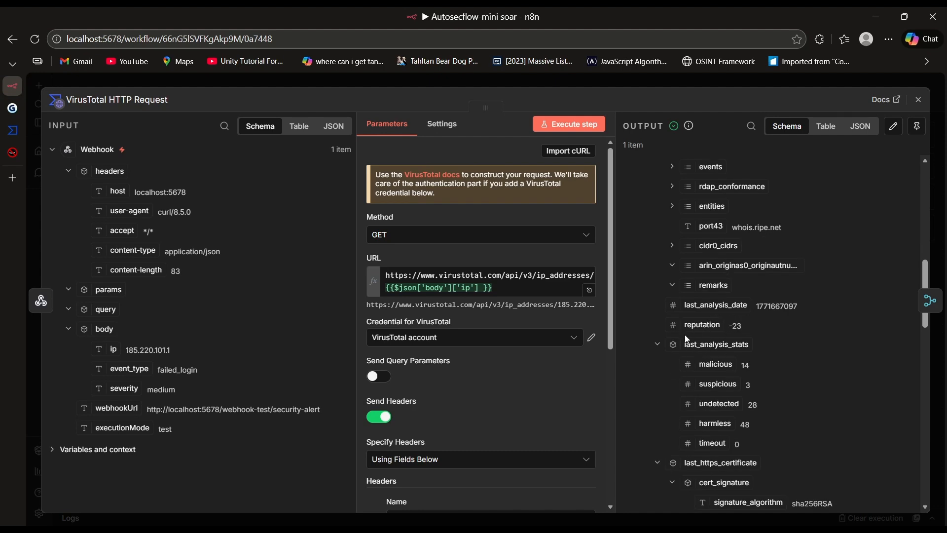
pyautogui.moveTo(685, 324); pyautogui.dragTo(747, 328)
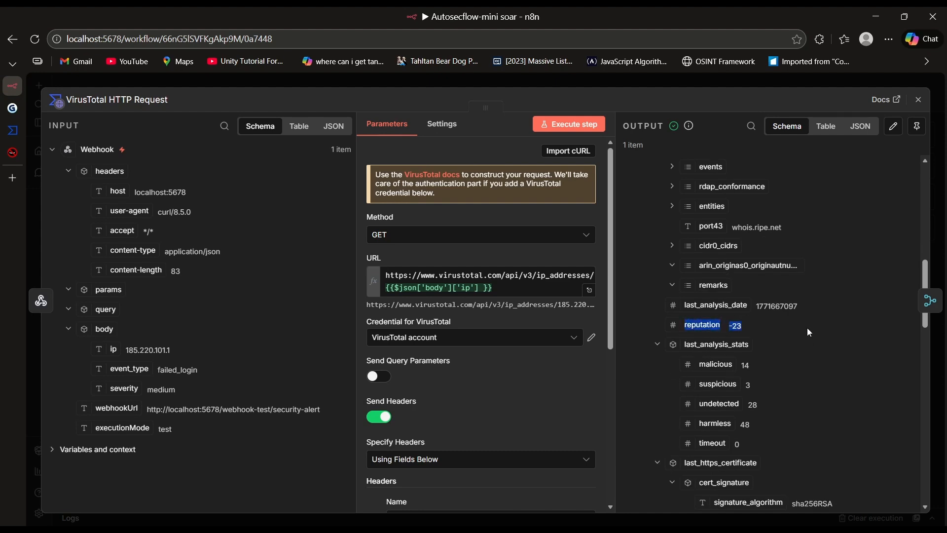
pyautogui.click(794, 348)
pyautogui.scroll(-1, 794, 348)
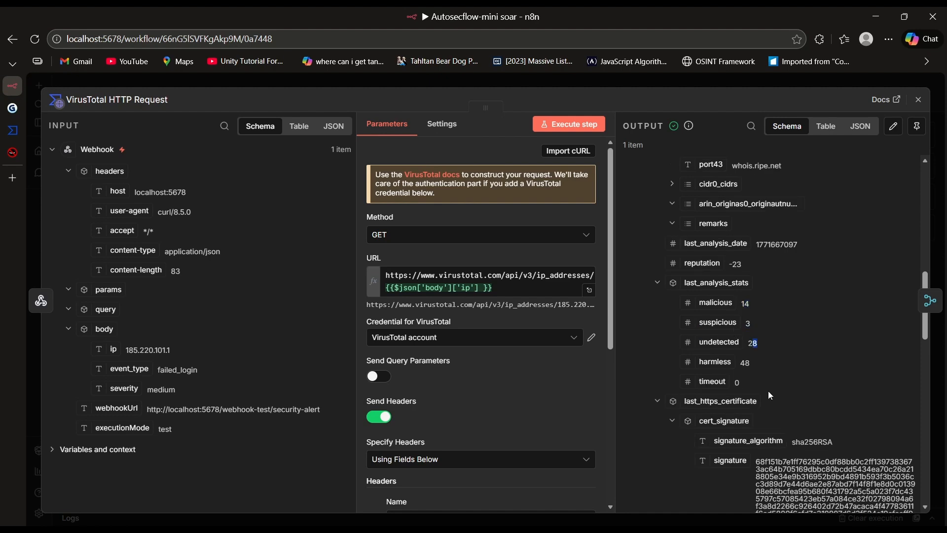
pyautogui.click(785, 372)
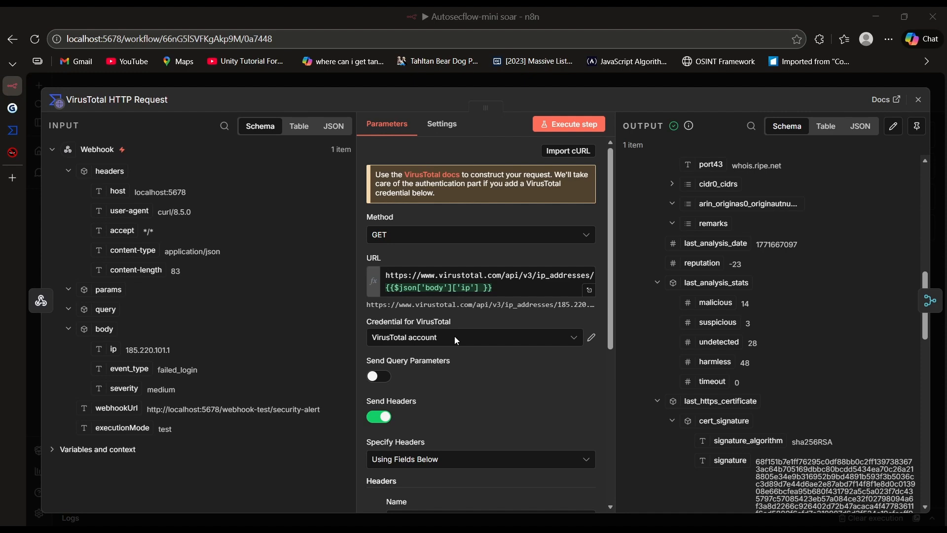
# Step: Close the VirusTotal HTTP Request node and open the upper HTTP Request node
pyautogui.click(919, 100)
pyautogui.doubleClick(338, 273)
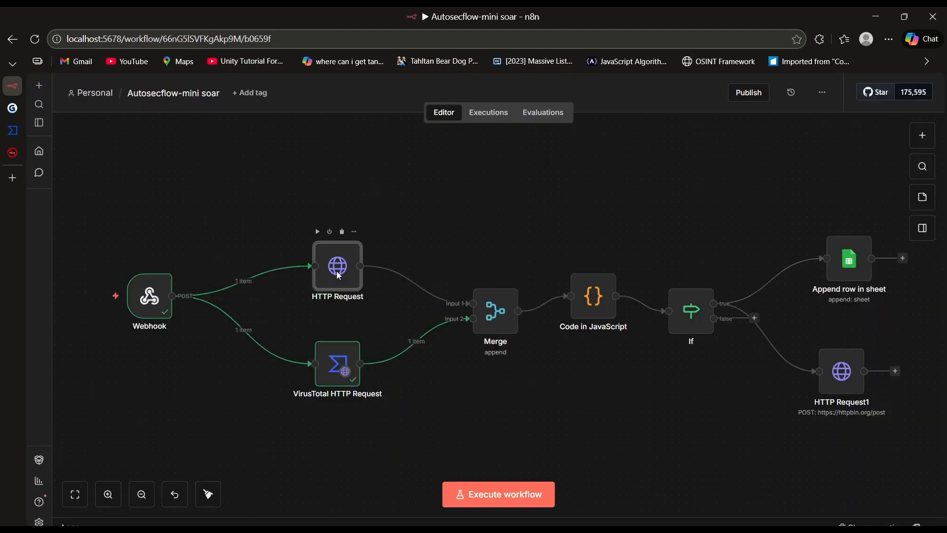
# Step: Execute the upper HTTP Request node to run the AbuseIPDB lookup on the alert's IP address
pyautogui.click(772, 327)
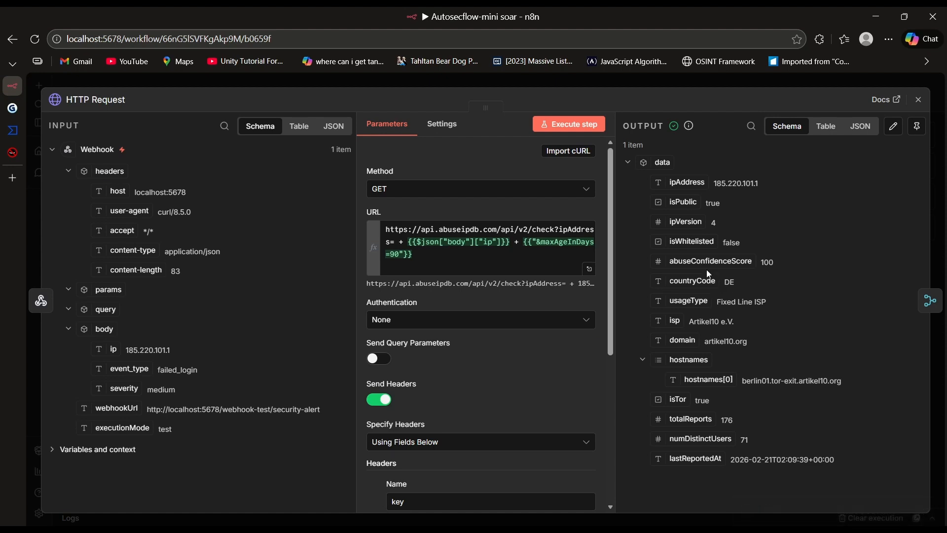
pyautogui.moveTo(672, 262); pyautogui.dragTo(761, 280)
pyautogui.doubleClick(767, 263)
pyautogui.rightClick(783, 267)
pyautogui.click(789, 290)
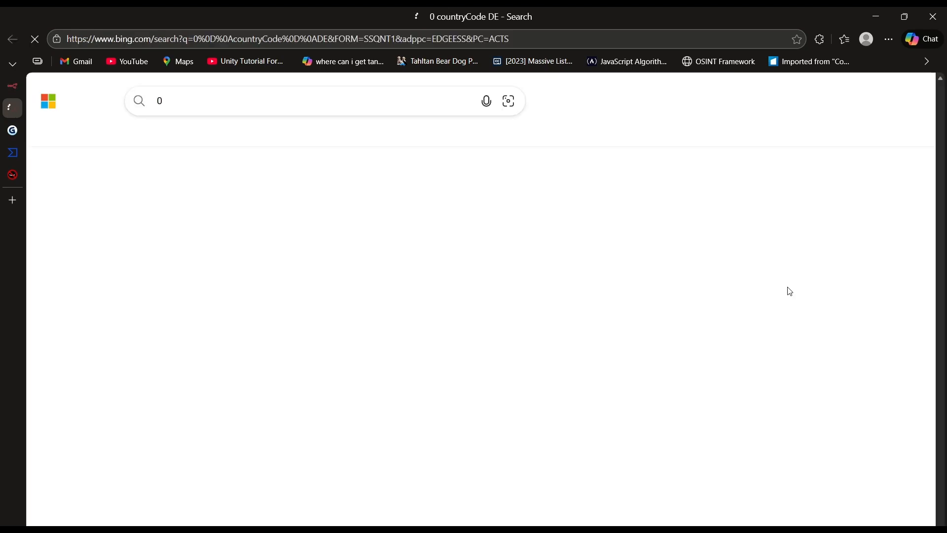
pyautogui.moveTo(9, 221)
pyautogui.hotkey('ctrl', 'w')
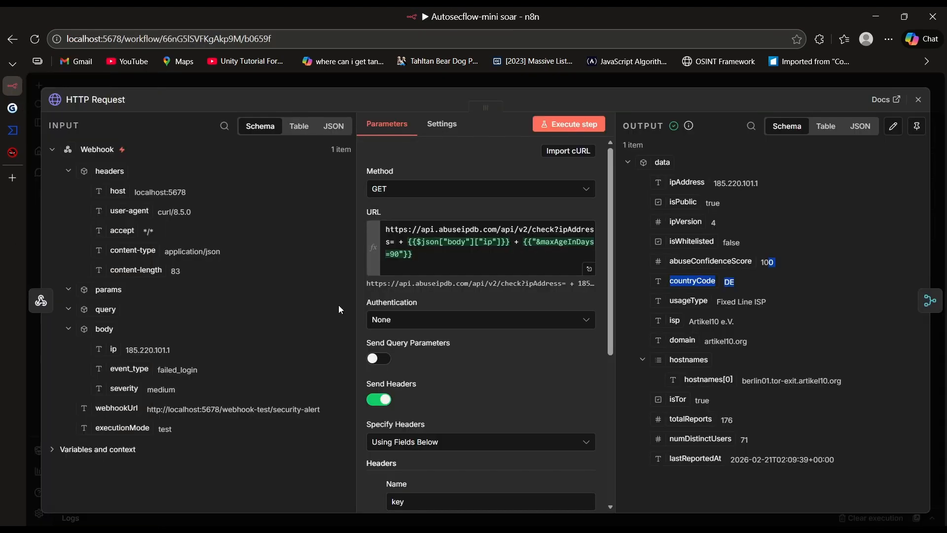
pyautogui.click(795, 255)
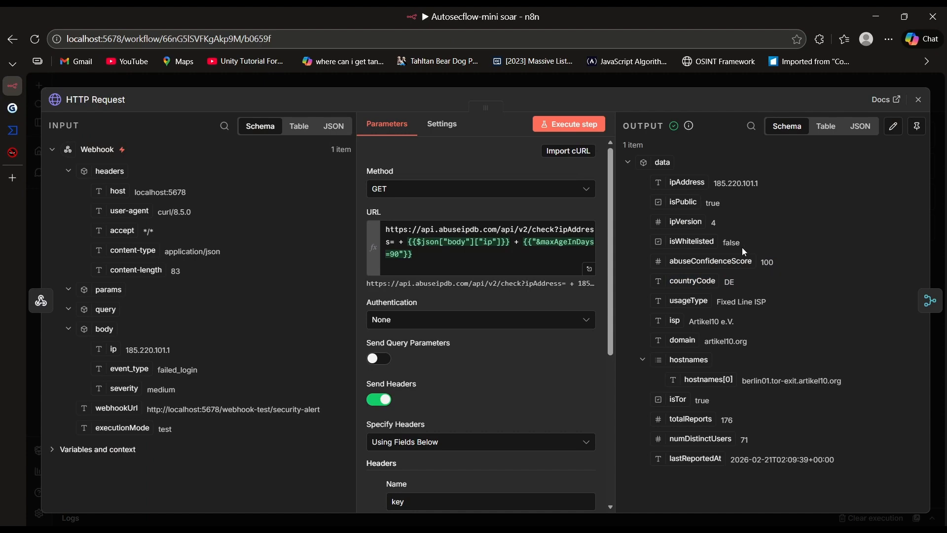
# Step: Examine the abuseConfidenceScore and totalReports fields in the AbuseIPDB output and close the node
pyautogui.doubleClick(767, 262)
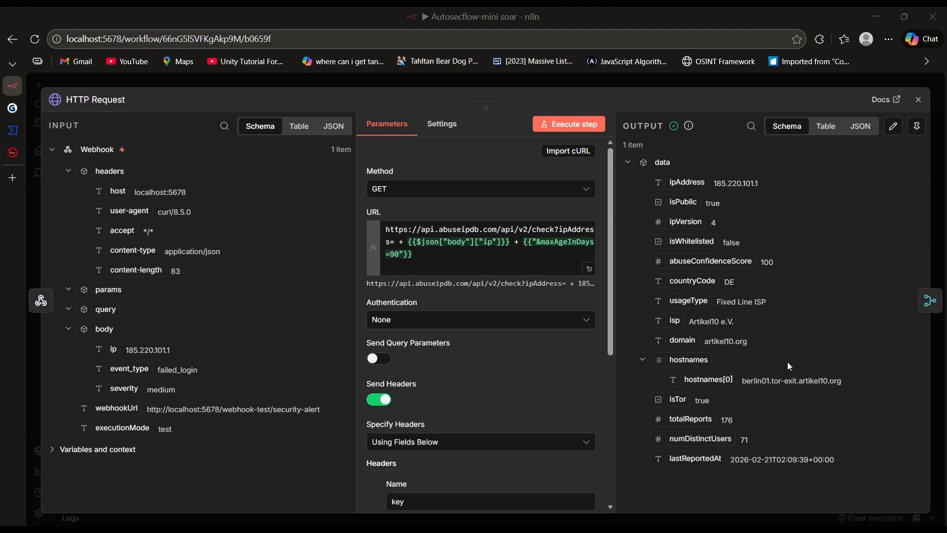
pyautogui.doubleClick(726, 419)
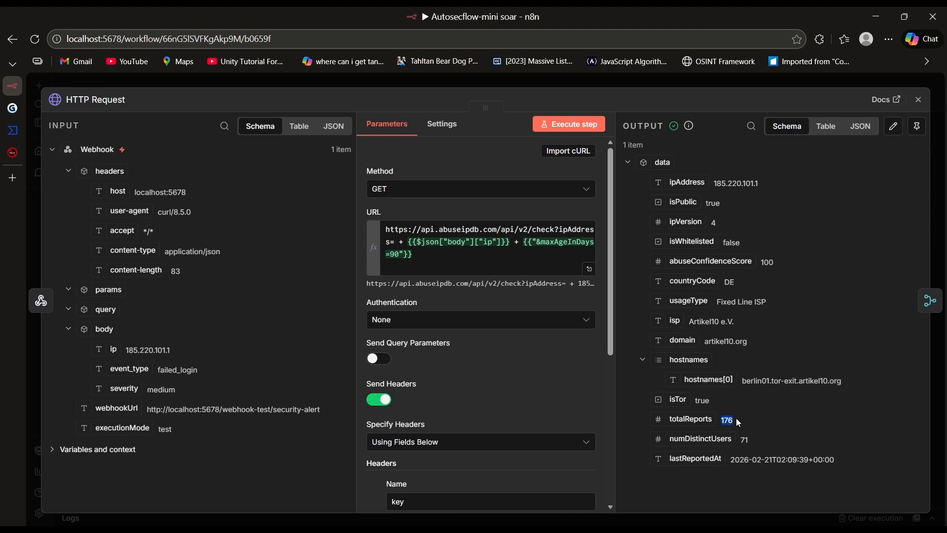
pyautogui.doubleClick(766, 263)
pyautogui.hotkey('alt', 'Tab')
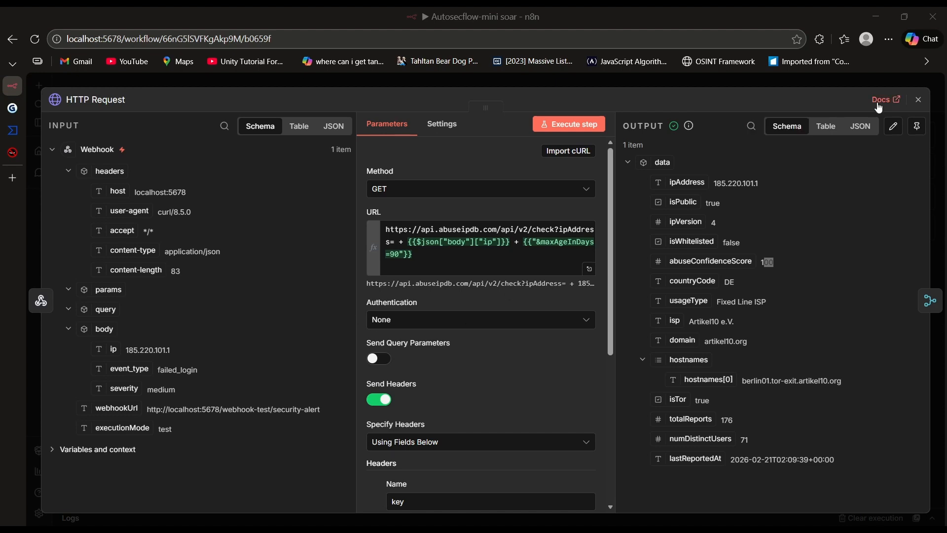
pyautogui.click(918, 99)
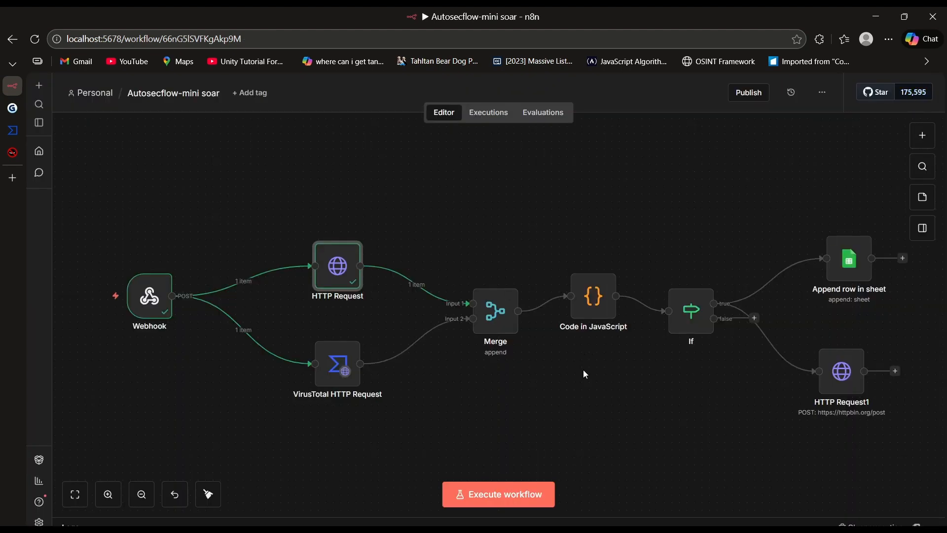
# Step: Open the Merge node and review the input fields from the HTTP Request and VirusTotal HTTP Request nodes
pyautogui.doubleClick(500, 322)
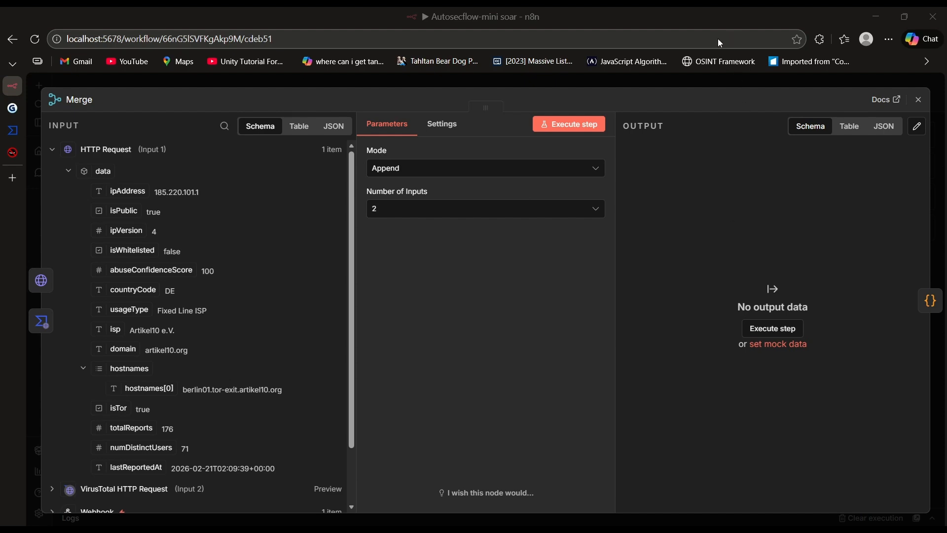
pyautogui.scroll(-3, 123, 394)
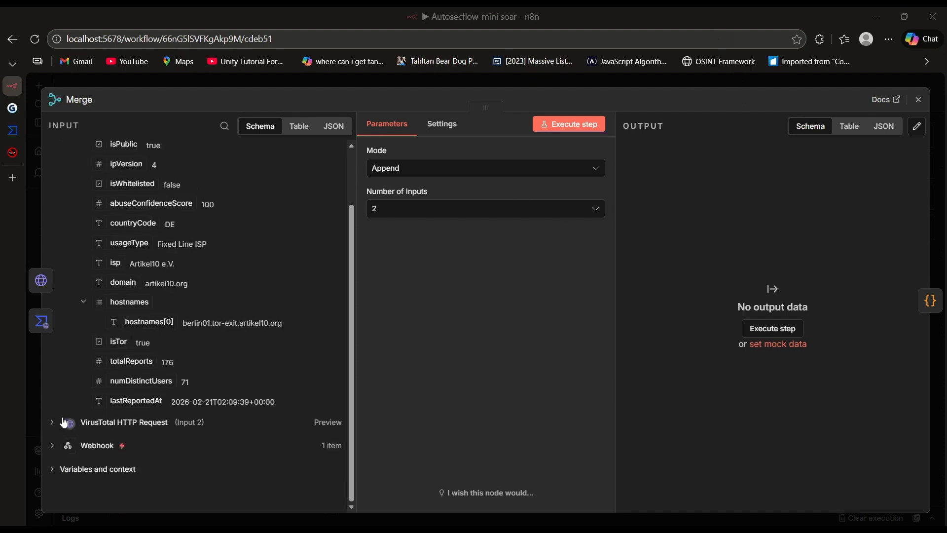
pyautogui.scroll(3, 175, 320)
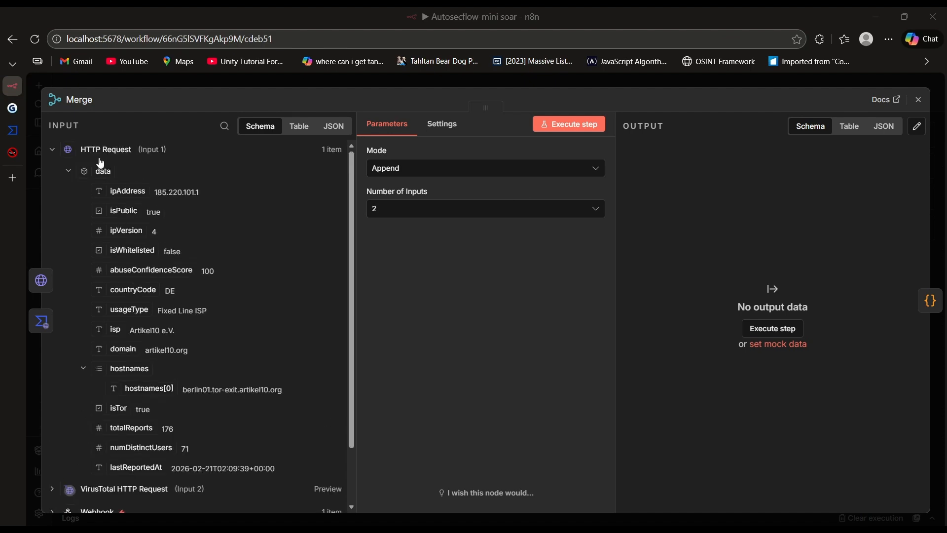
pyautogui.scroll(-1, 112, 160)
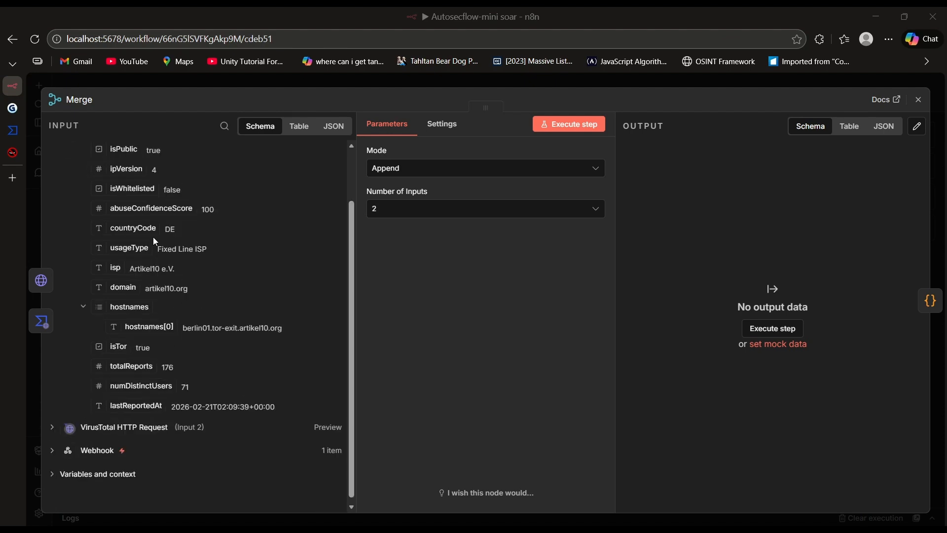
pyautogui.click(52, 428)
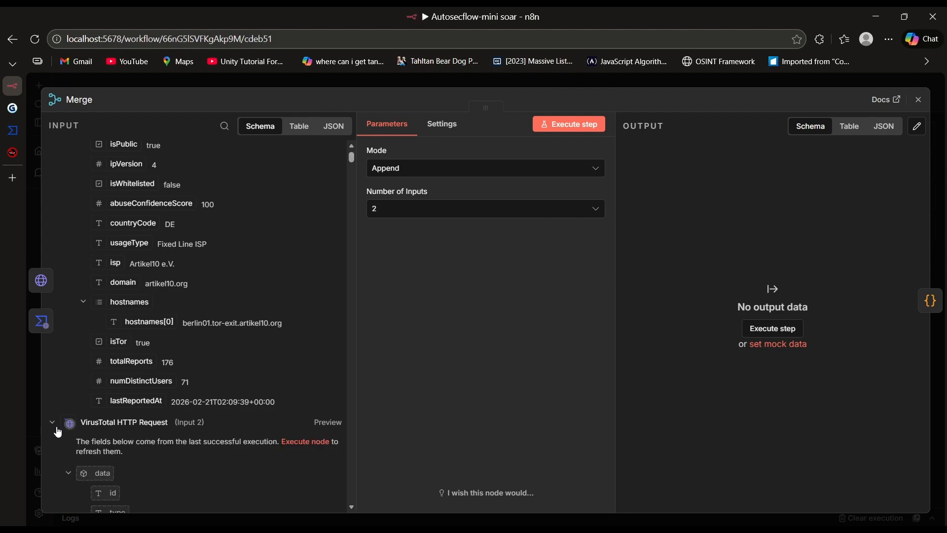
pyautogui.scroll(-2, 141, 396)
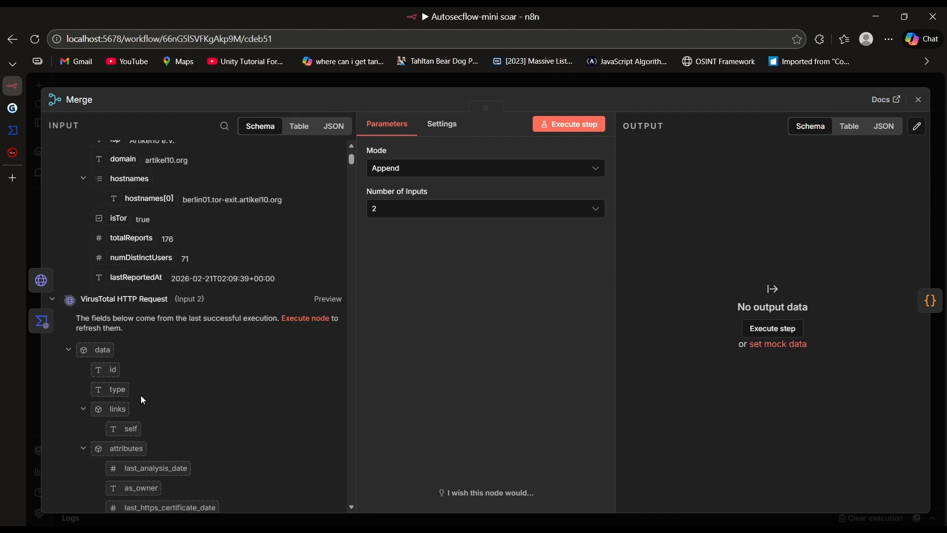
pyautogui.click(53, 298)
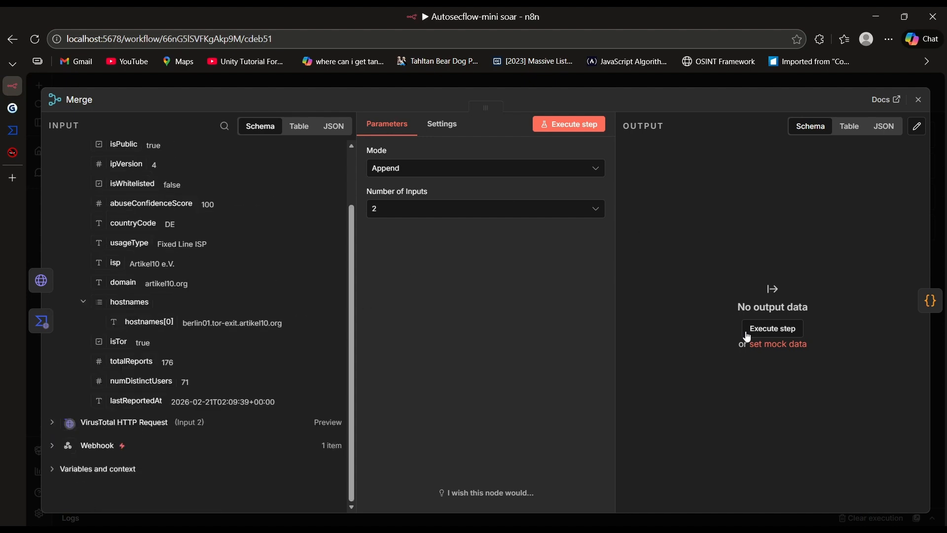
# Step: Execute the Merge node and examine its combined output from the AbuseIPDB fields down to rdap
pyautogui.click(765, 329)
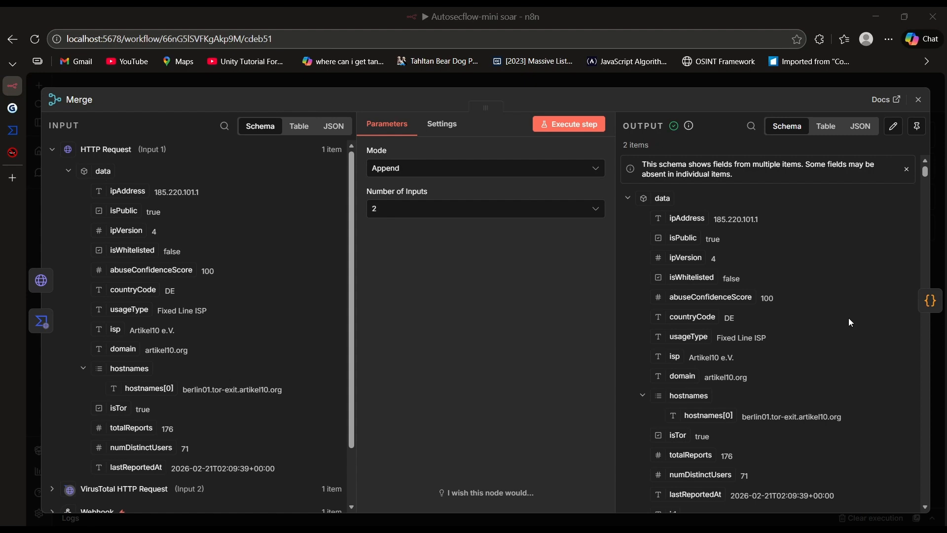
pyautogui.scroll(-1, 837, 312)
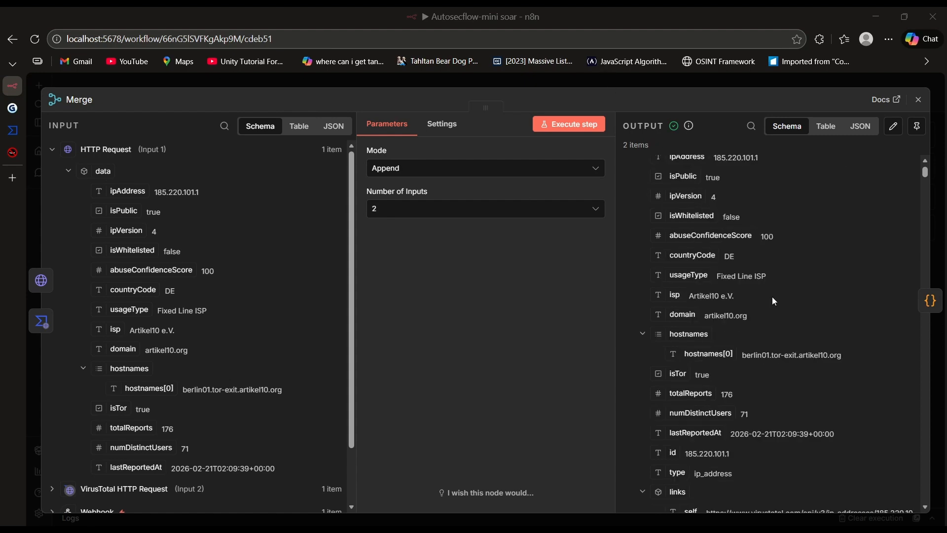
pyautogui.scroll(-1, 773, 301)
pyautogui.scroll(-5, 774, 301)
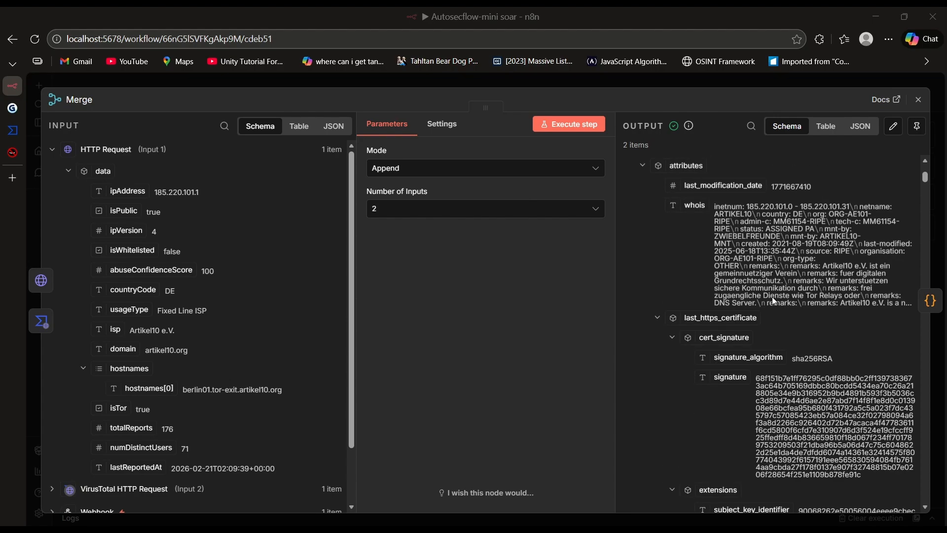
pyautogui.scroll(-10, 771, 297)
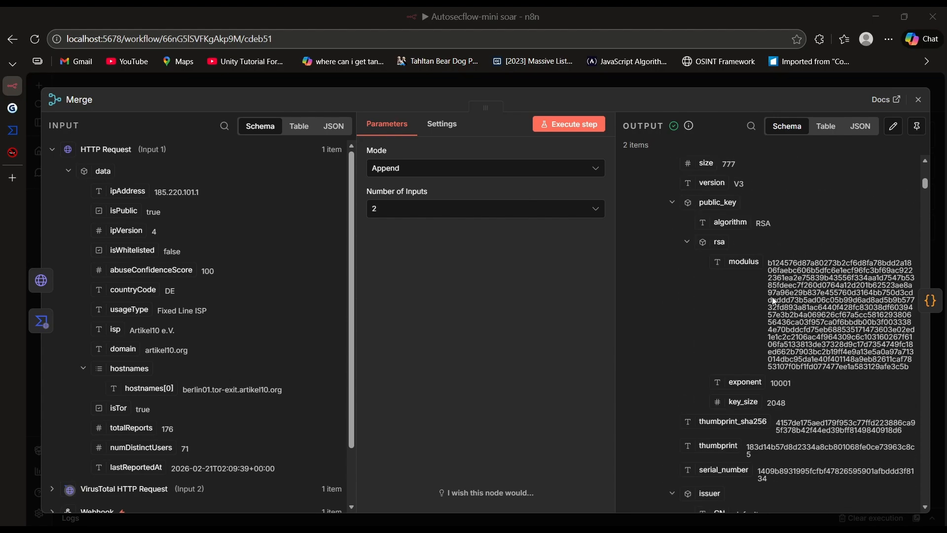
pyautogui.scroll(-5, 771, 297)
pyautogui.scroll(20, 772, 297)
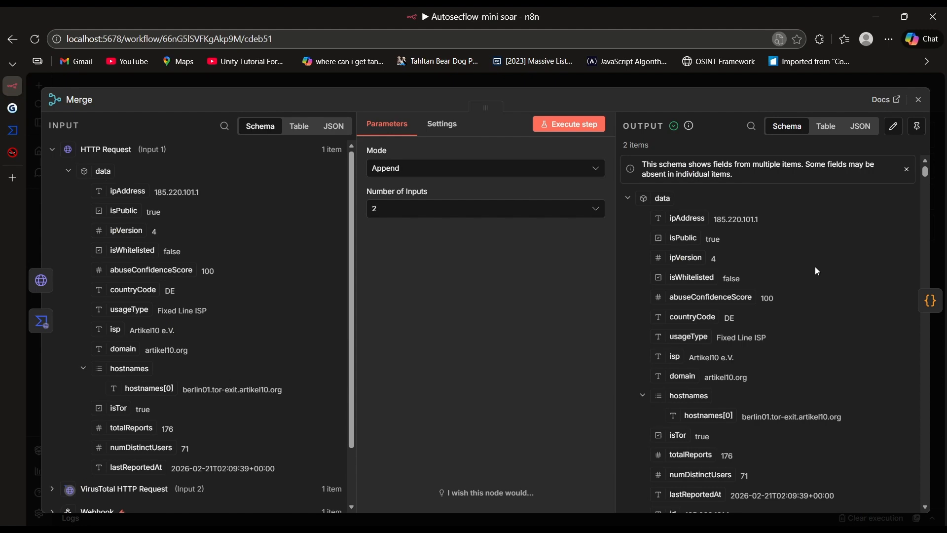
pyautogui.scroll(-15, 800, 403)
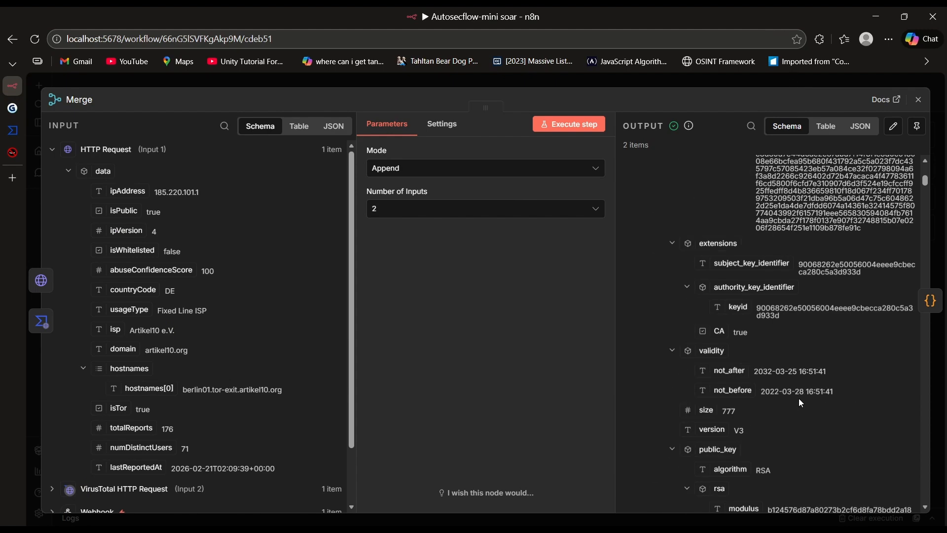
pyautogui.scroll(-6, 799, 401)
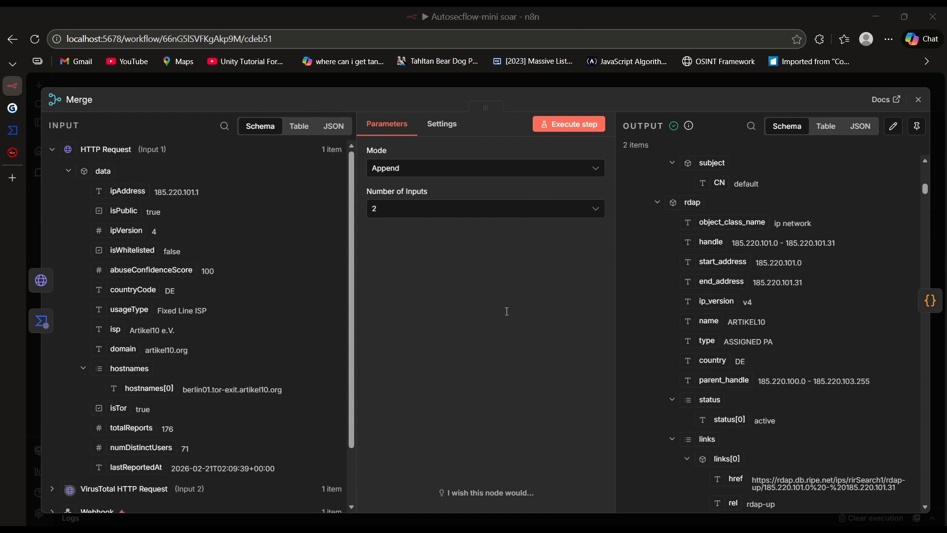
pyautogui.click(918, 99)
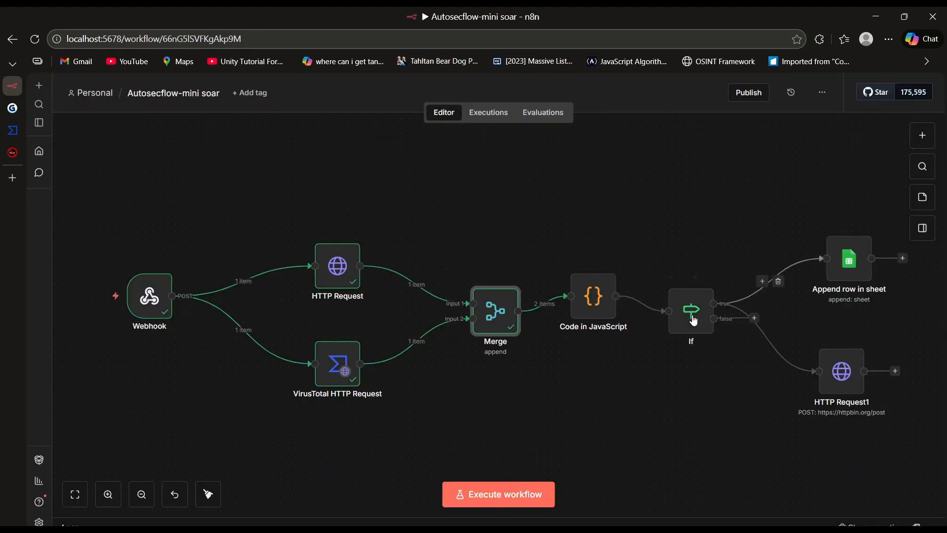
# Step: Open the Code in JavaScript node and execute it on the merged lookup data
pyautogui.click(592, 302)
pyautogui.doubleClick(592, 306)
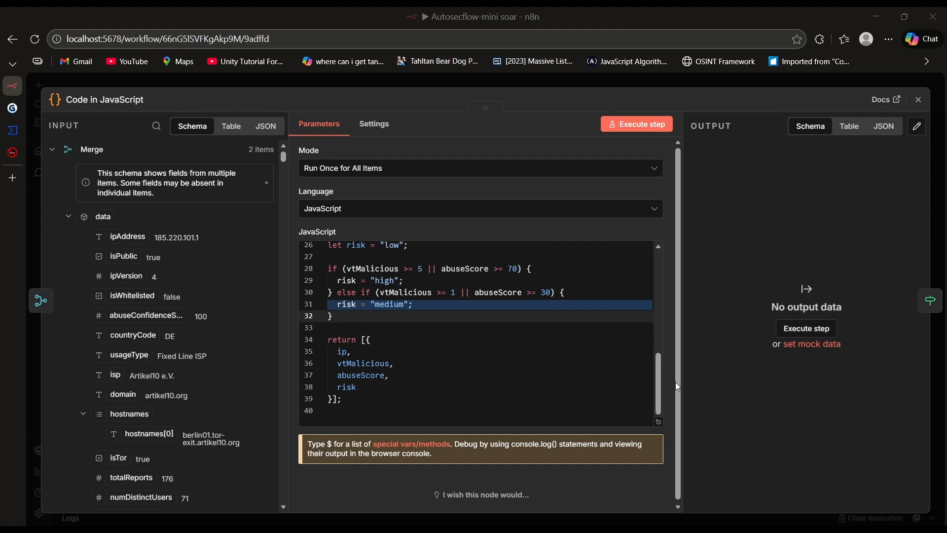
pyautogui.click(806, 328)
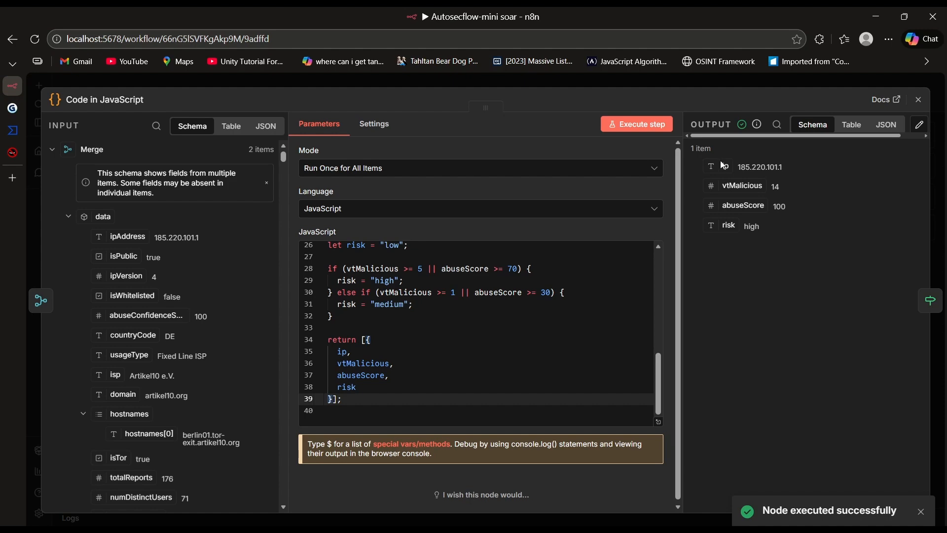
# Step: Examine the risk-scoring JavaScript from the returned fields back to its first line, and close the node
pyautogui.scroll(2, 529, 311)
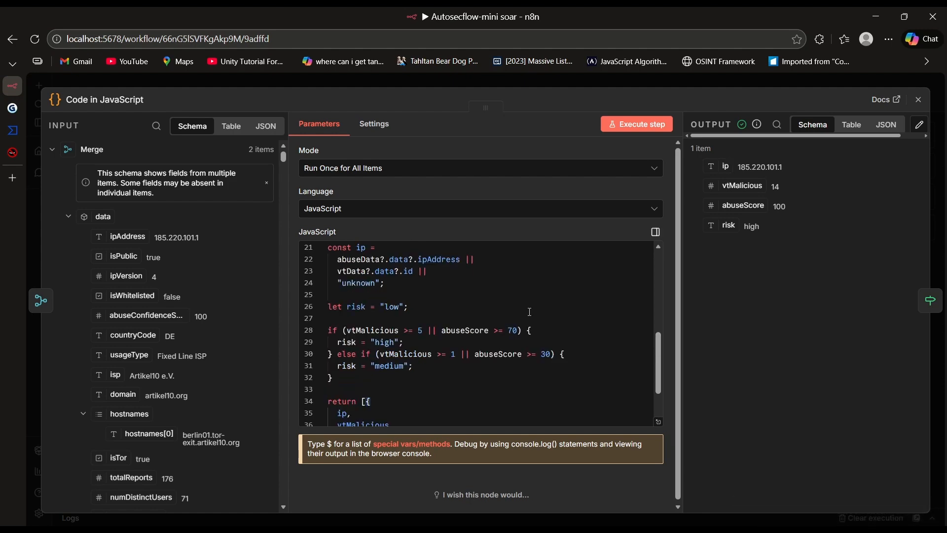
pyautogui.scroll(-2, 529, 312)
pyautogui.scroll(10, 529, 312)
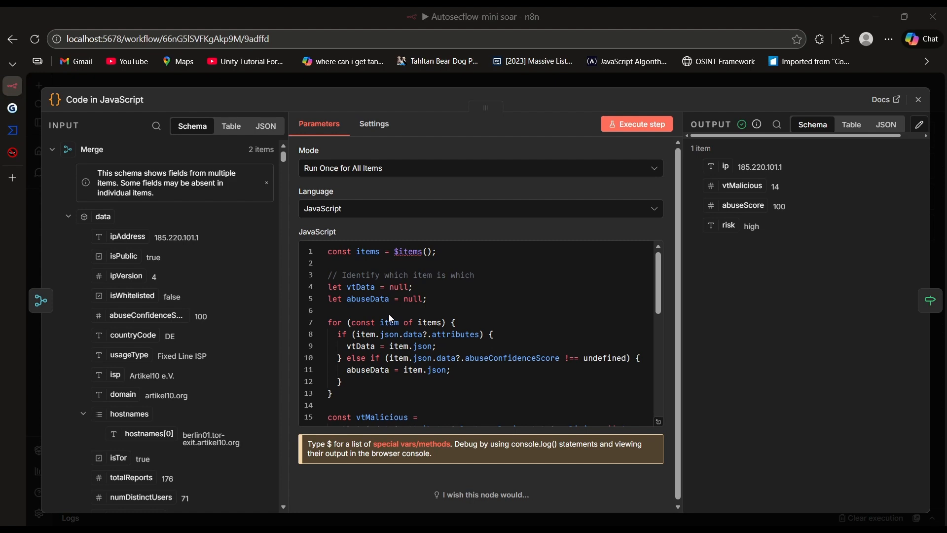
pyautogui.click(918, 100)
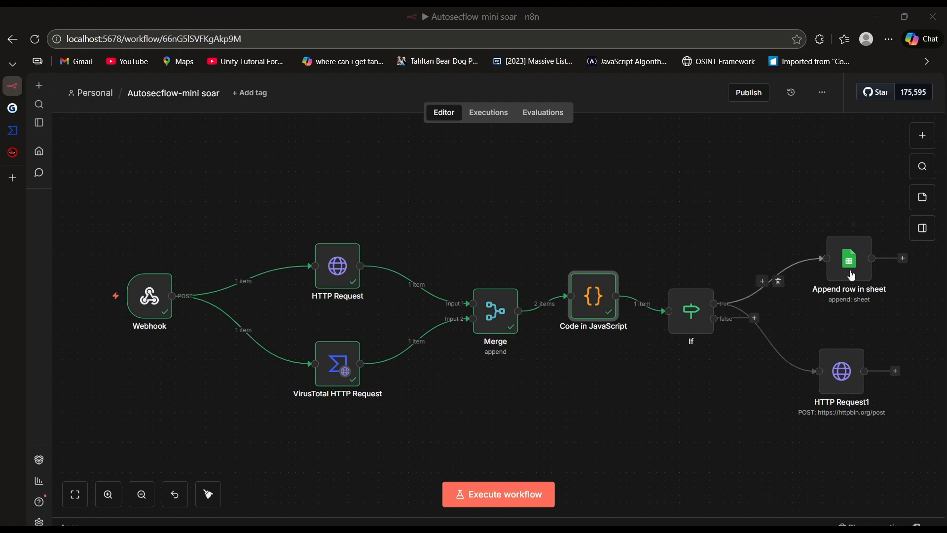
# Step: Execute the Append row in sheet node to log the alert in Sheet1 of the Security Alerts Log document
pyautogui.moveTo(858, 234)
pyautogui.click(855, 261)
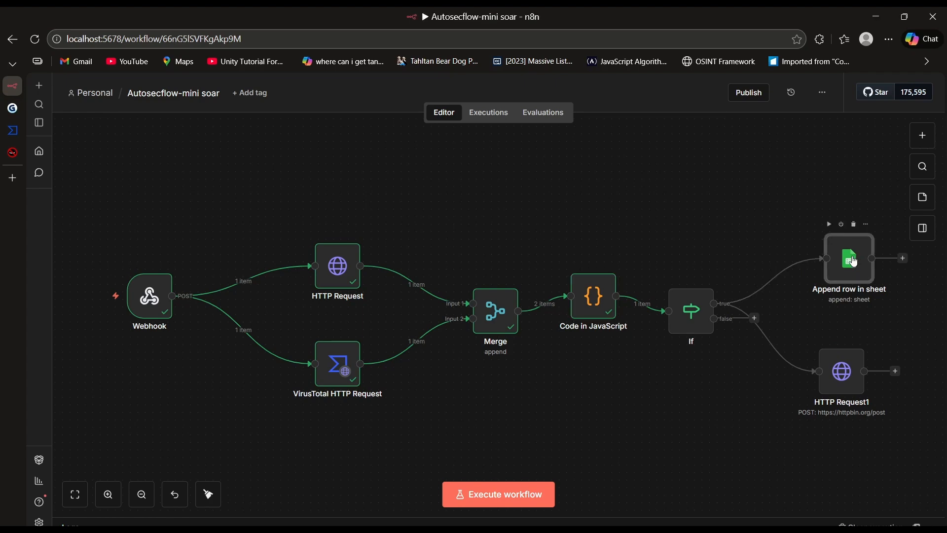
pyautogui.doubleClick(854, 261)
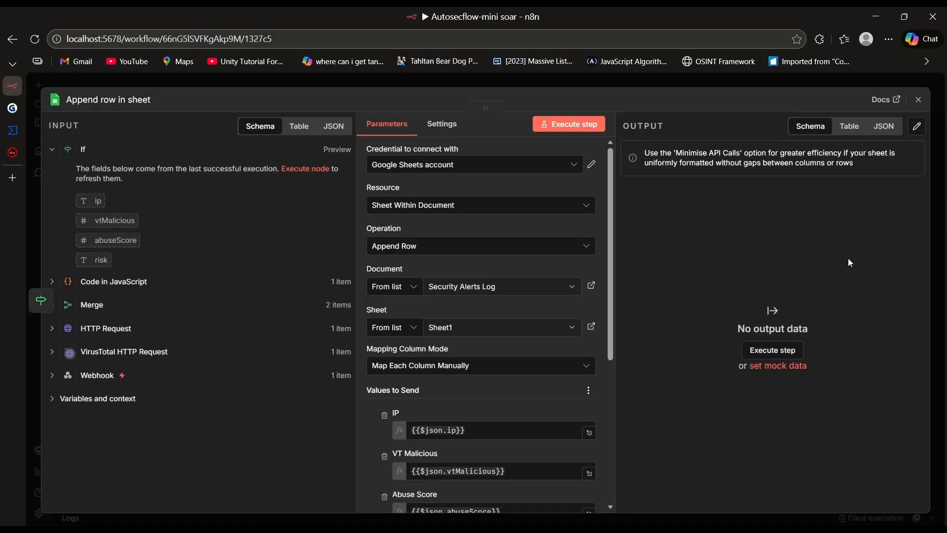
pyautogui.click(771, 350)
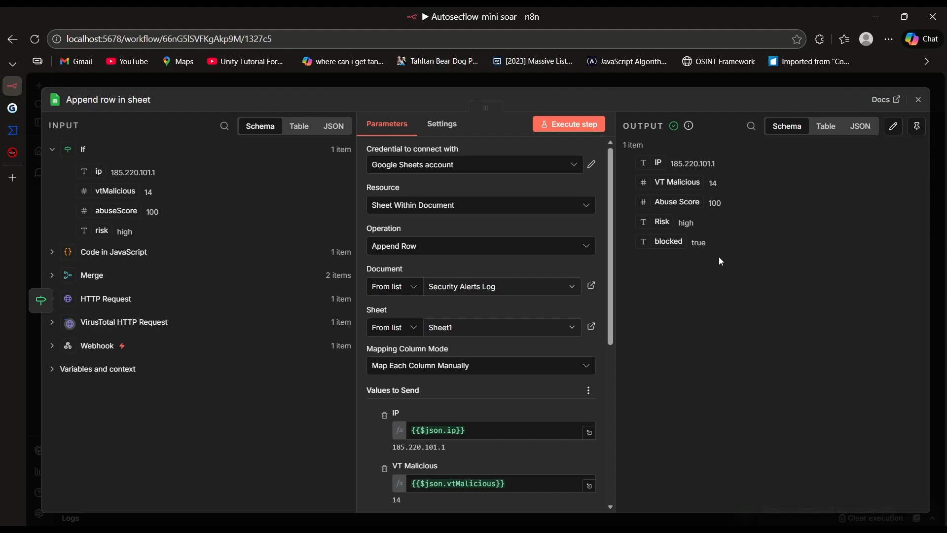
pyautogui.click(920, 99)
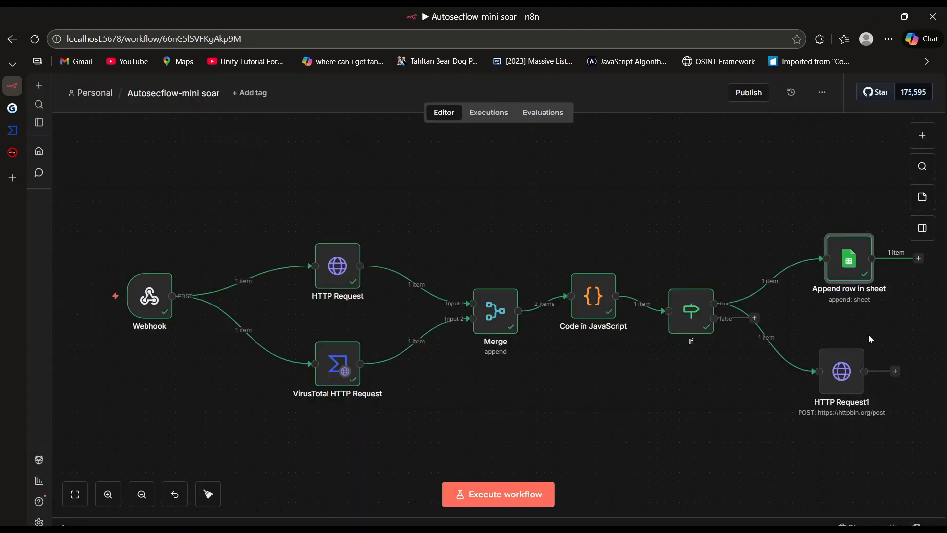
# Step: Review the POST request settings of the HTTP Request1 node, close it and select it on the canvas
pyautogui.doubleClick(841, 380)
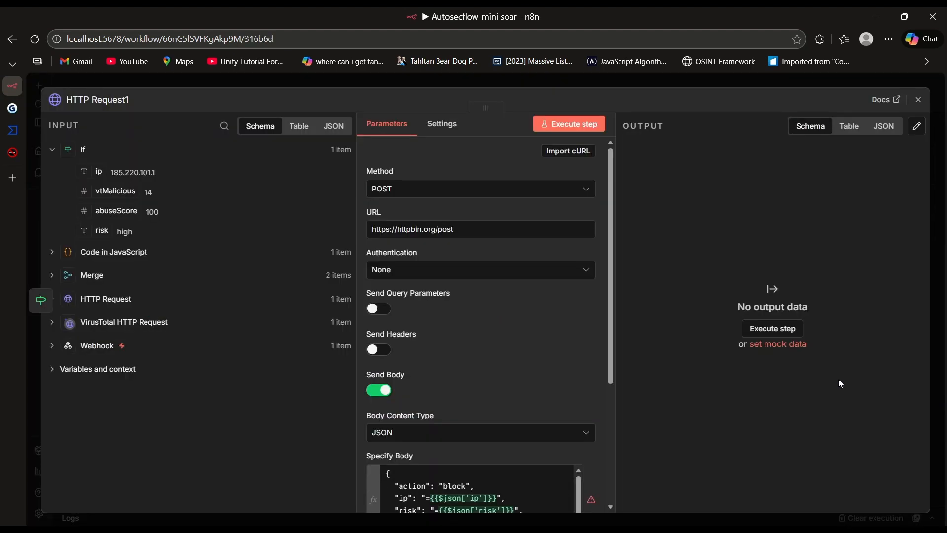
pyautogui.click(919, 98)
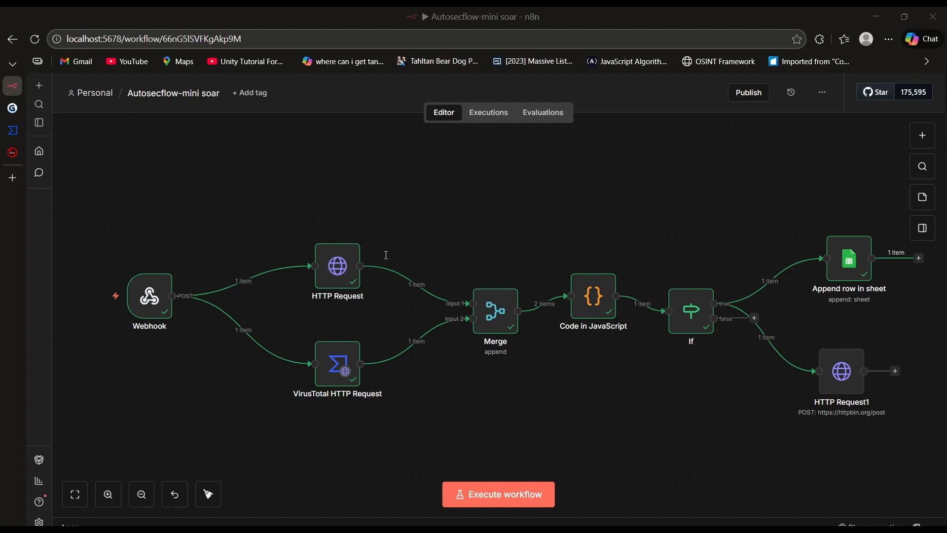
pyautogui.click(824, 365)
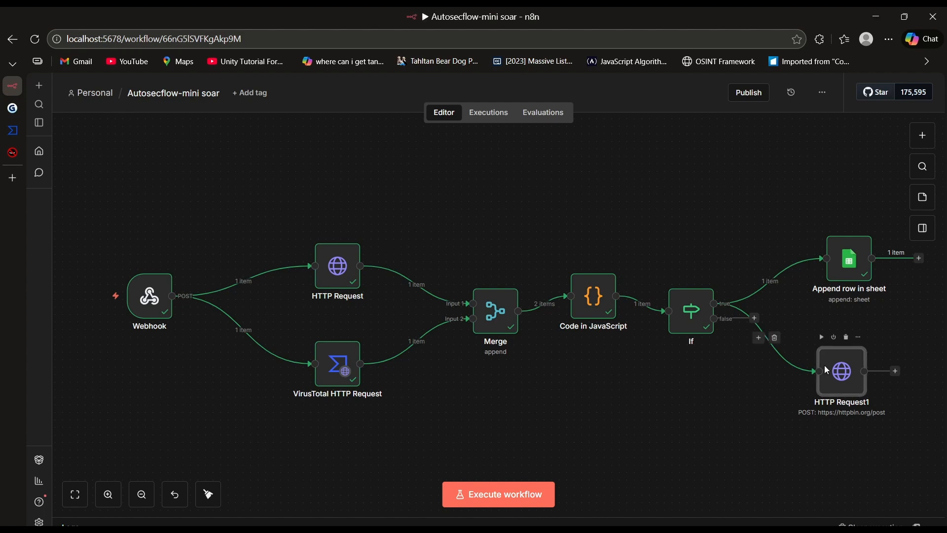
pyautogui.doubleClick(841, 387)
pyautogui.click(772, 325)
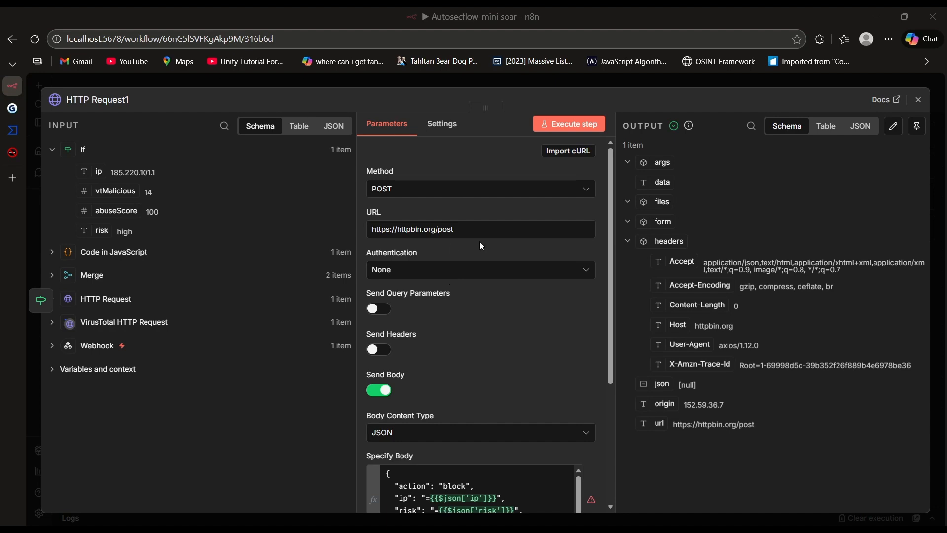
pyautogui.click(918, 99)
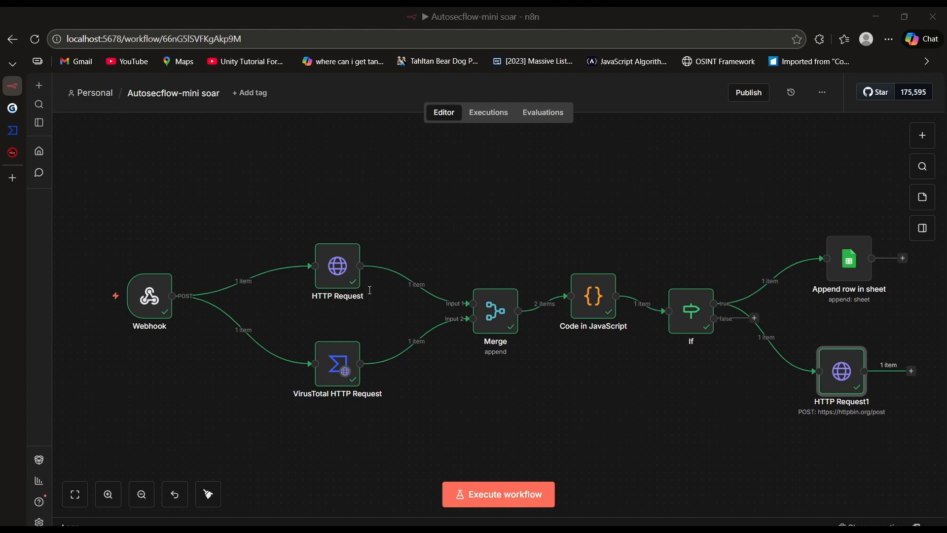
# Step: Open the list of available nodes and search it for Shodan
pyautogui.moveTo(163, 313)
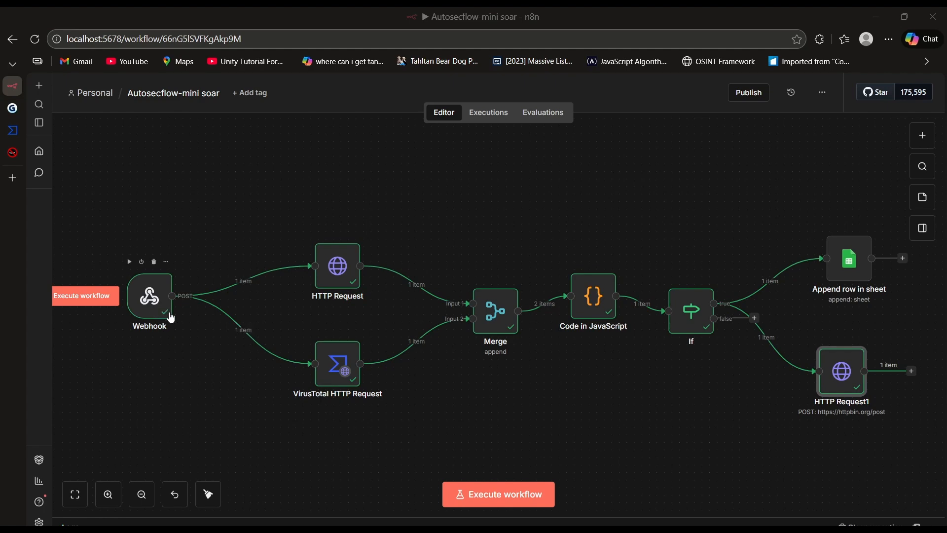
pyautogui.moveTo(206, 304)
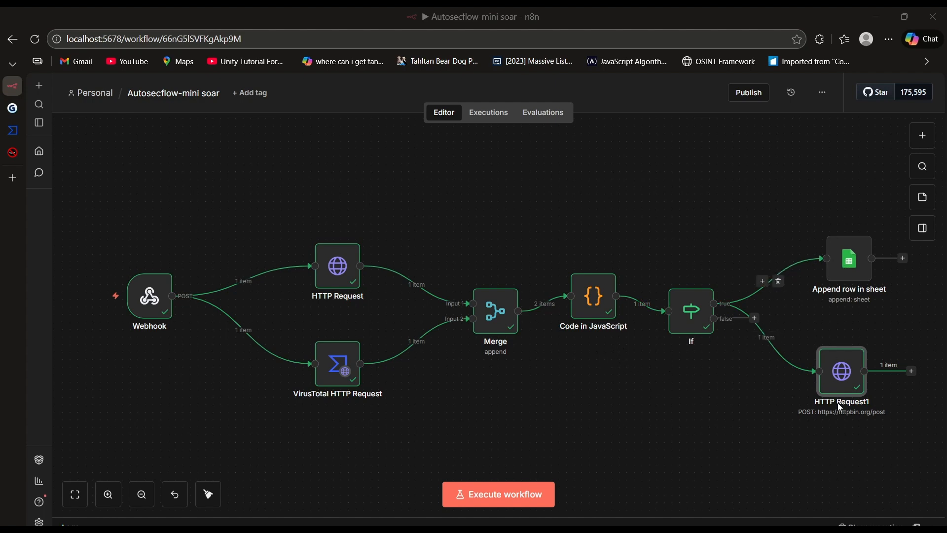
pyautogui.moveTo(857, 371)
pyautogui.click(915, 137)
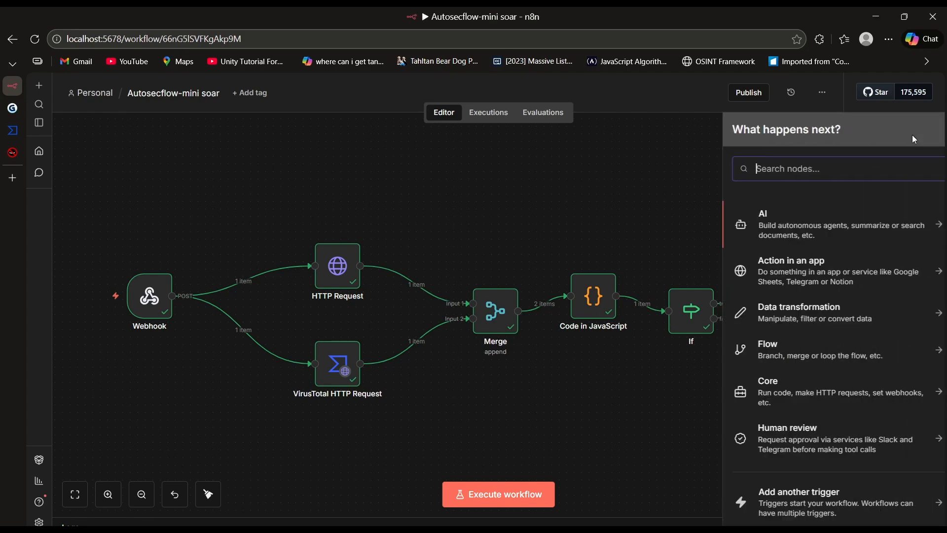
pyautogui.write('Shoda')
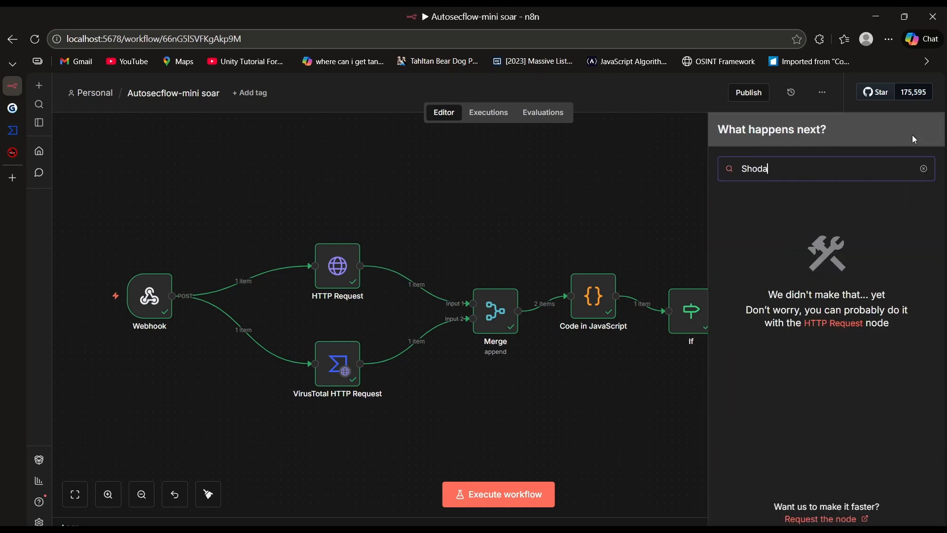
pyautogui.write('n')
pyautogui.press('BackSpace')
pyautogui.press('BackSpace')
pyautogui.press('BackSpace')
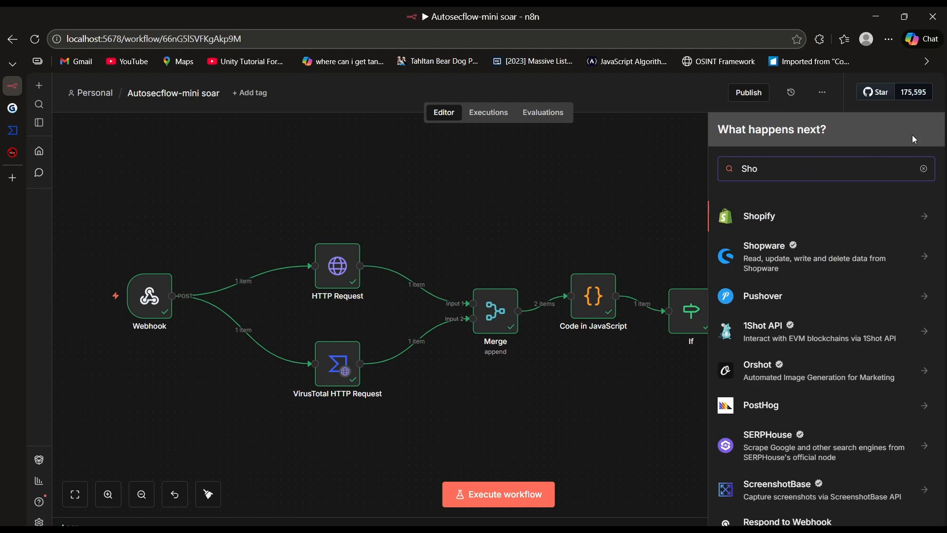
pyautogui.write('da')
pyautogui.press('BackSpace')
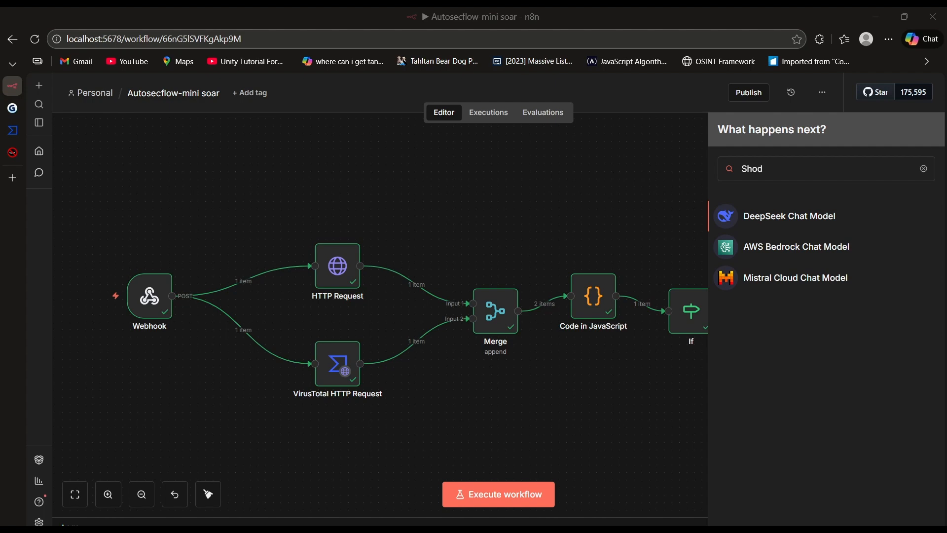
# Step: Search the available nodes for IBM instead, and clear the search
pyautogui.click(867, 171)
pyautogui.press('BackSpace')
pyautogui.write('IBM')
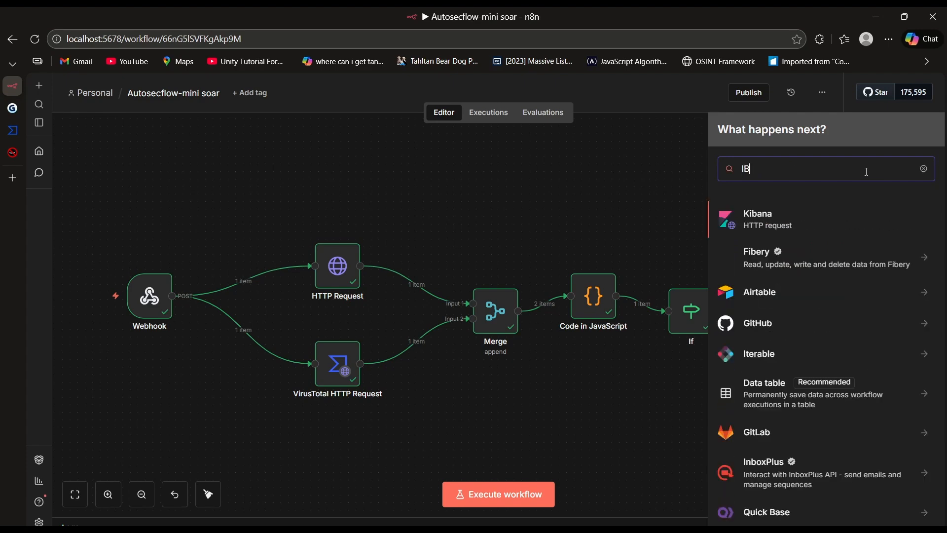
pyautogui.press('BackSpace')
pyautogui.press('BackSpace')
pyautogui.press('BackSpace')
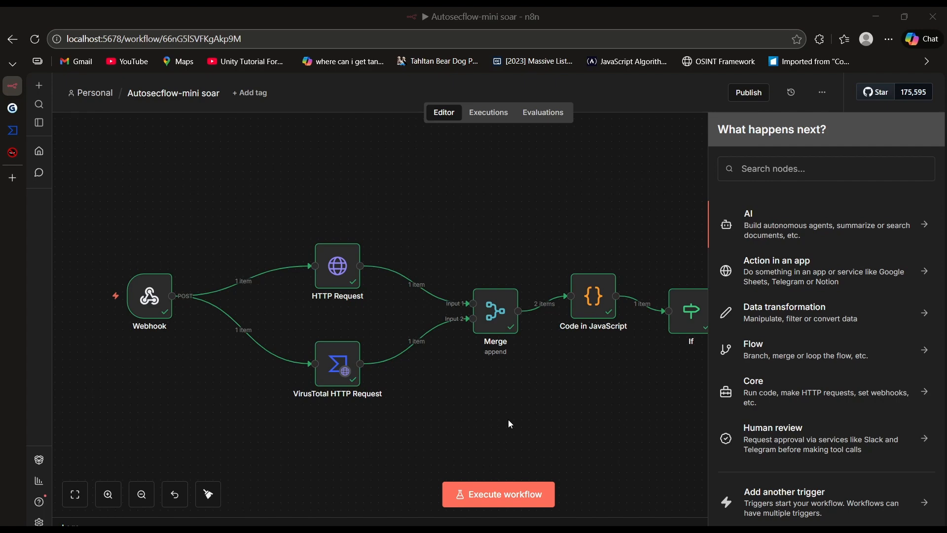
# Step: Switch to the Gamma presentation on SOAR and advance it to the Real-World Use Cases slide
pyautogui.hotkey('alt', 'Tab')
pyautogui.hotkey('ctrl', 'Tab')
pyautogui.press('Left')
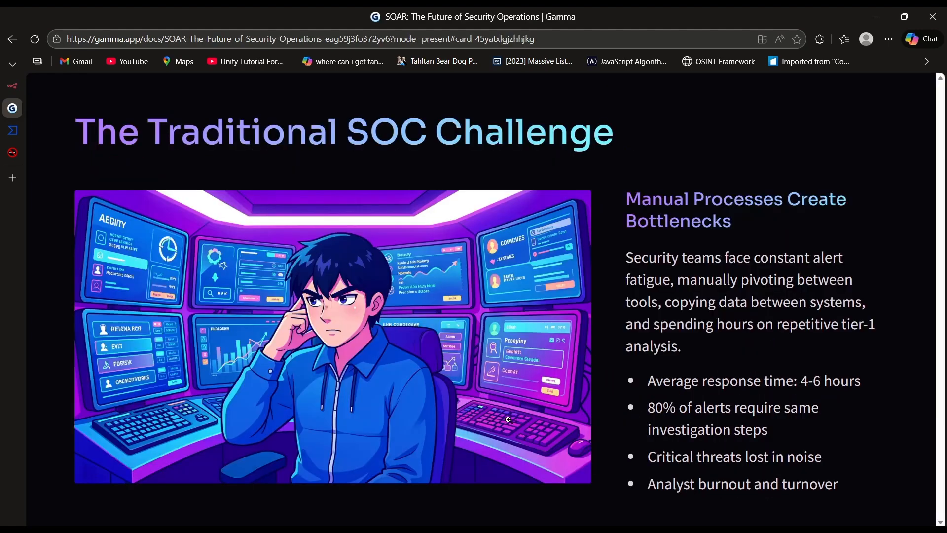
pyautogui.press('Right')
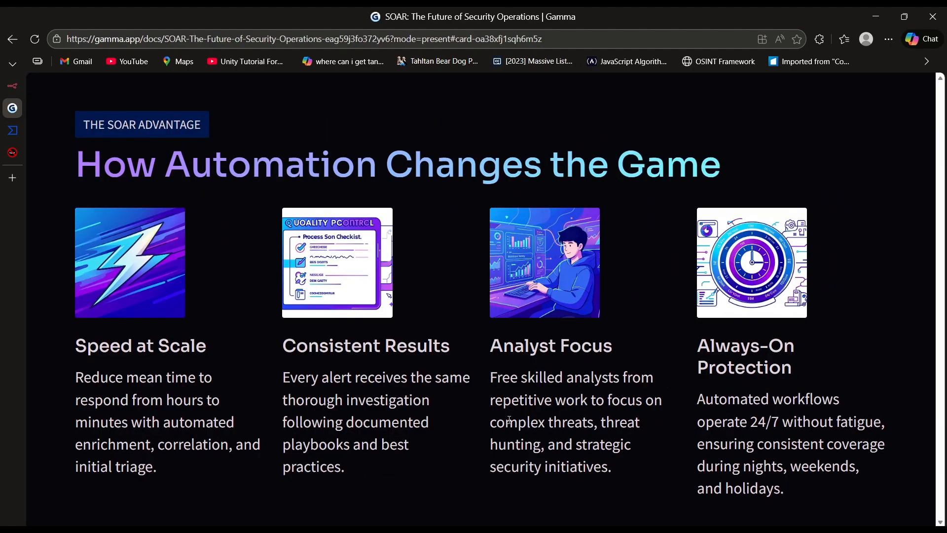
pyautogui.press('Right')
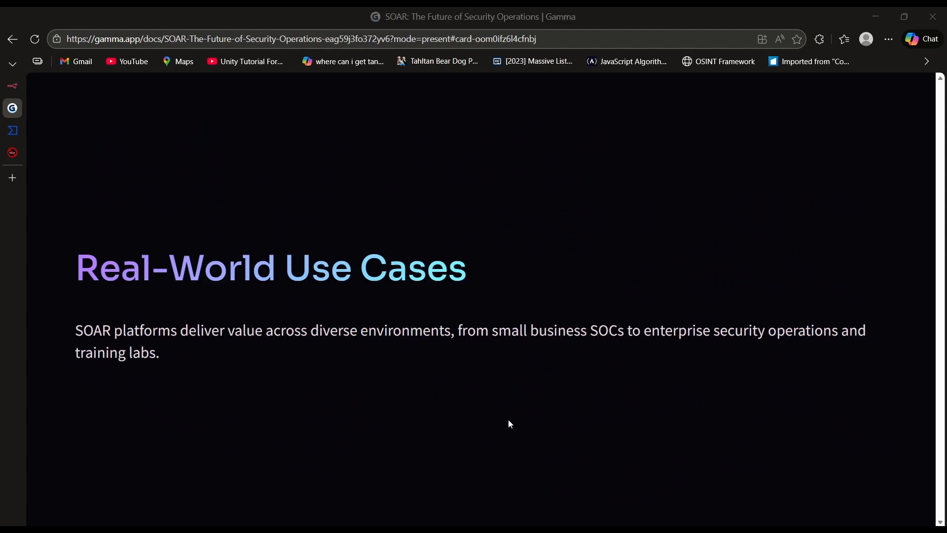